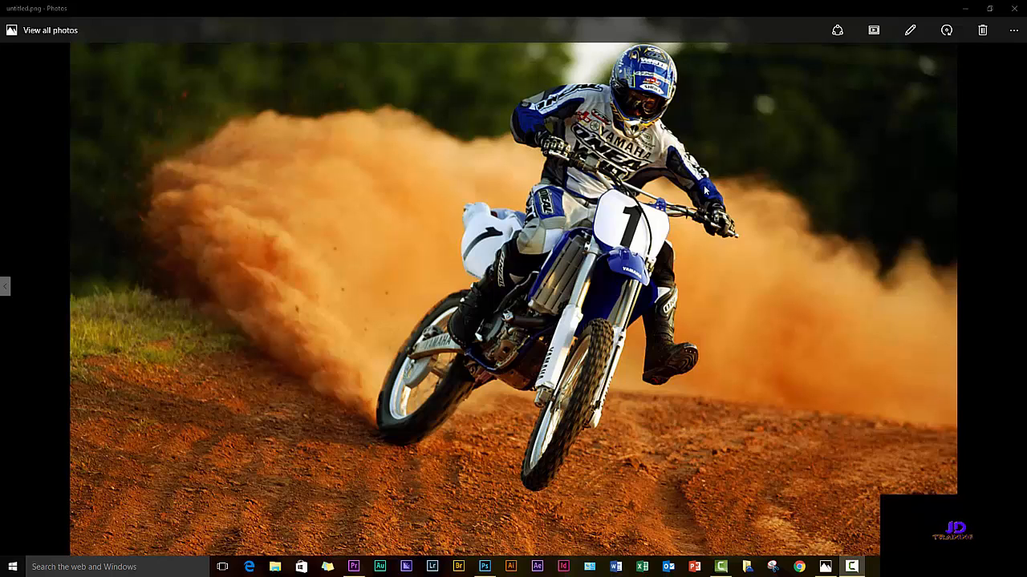
# Close the motocross photo, play the 117B.mp4 video from the desktop, and close the player
pyautogui.click(1014, 8)
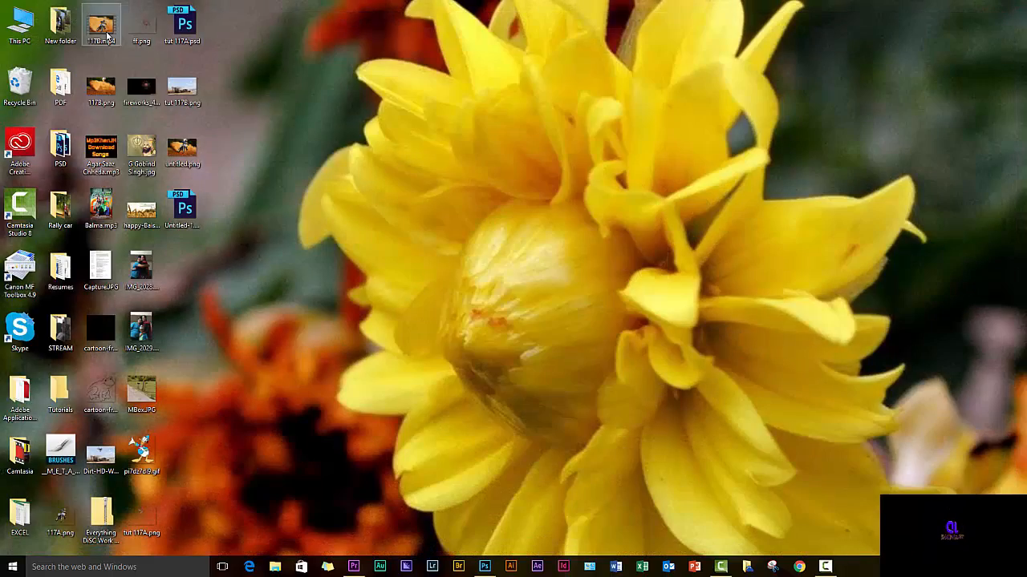
pyautogui.doubleClick(107, 36)
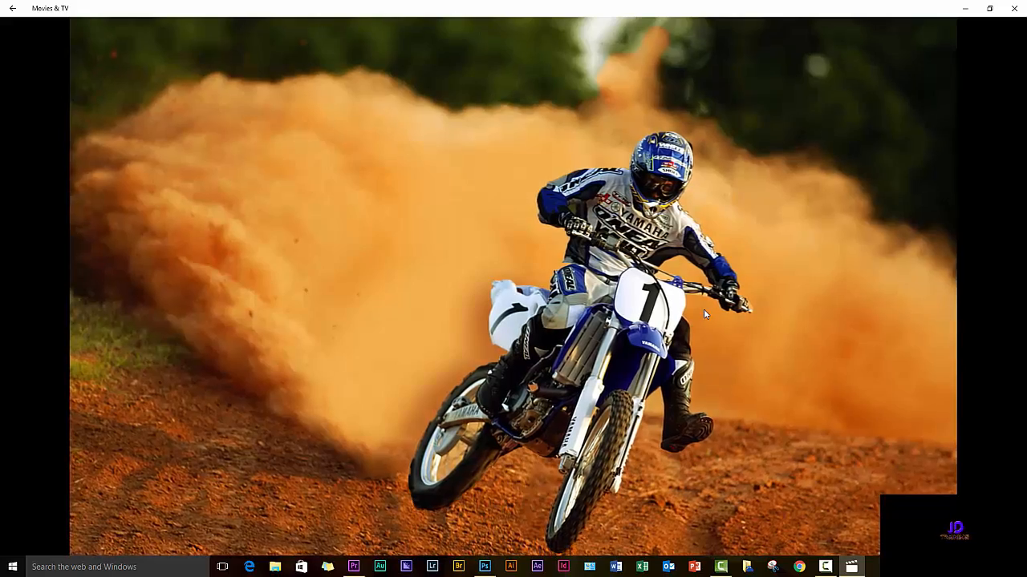
pyautogui.moveTo(706, 299)
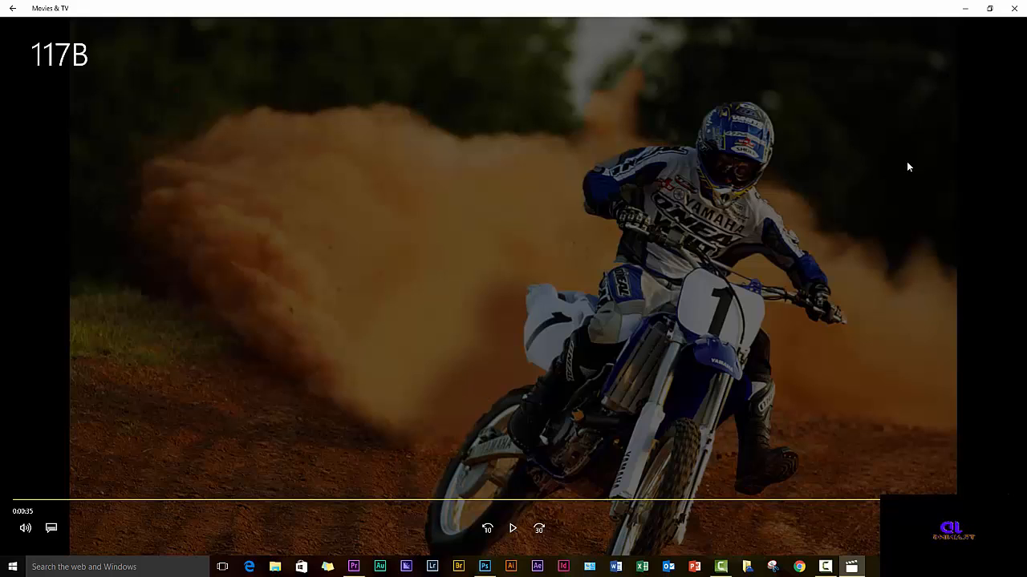
pyautogui.click(1014, 8)
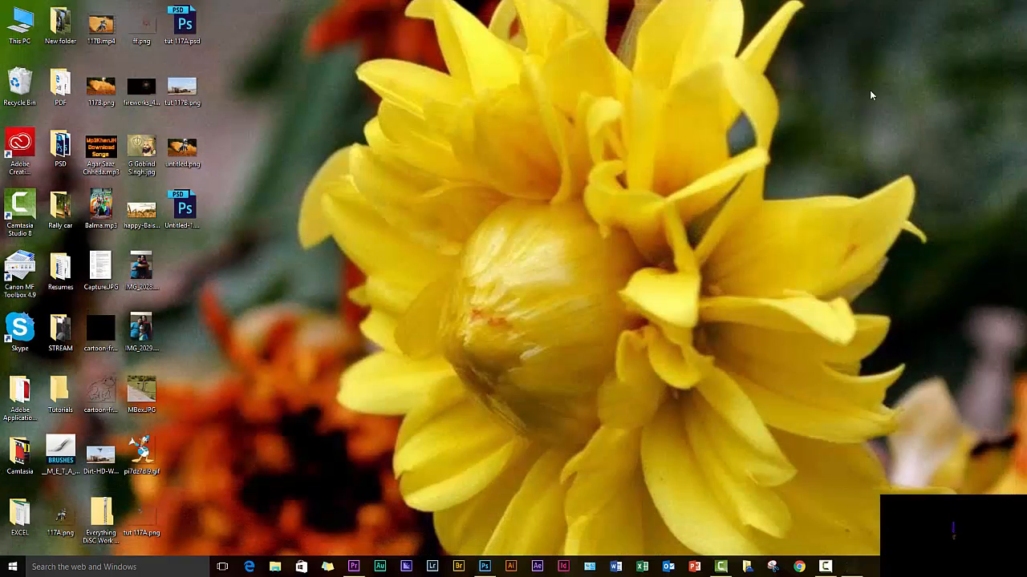
# Open rally-car.jpg, rally-car.png and rally-carB.jpg from the desktop's Rally car folder in Photoshop
pyautogui.click(485, 567)
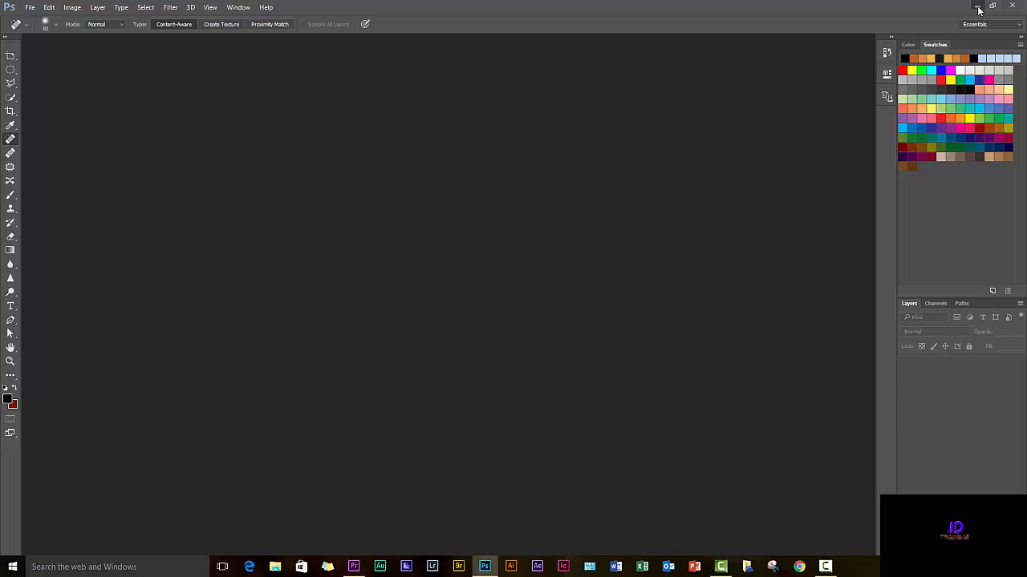
pyautogui.click(977, 5)
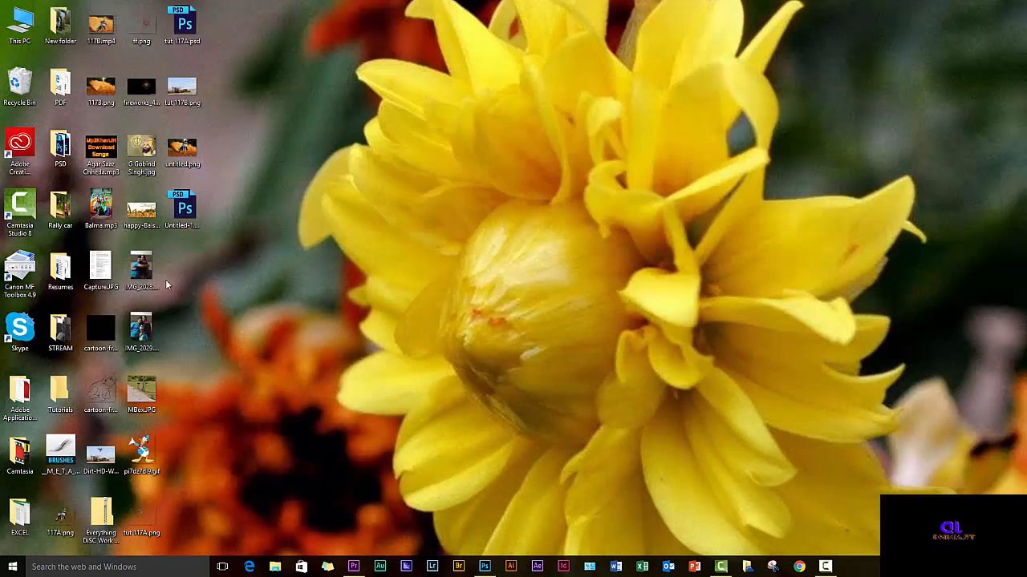
pyautogui.doubleClick(60, 207)
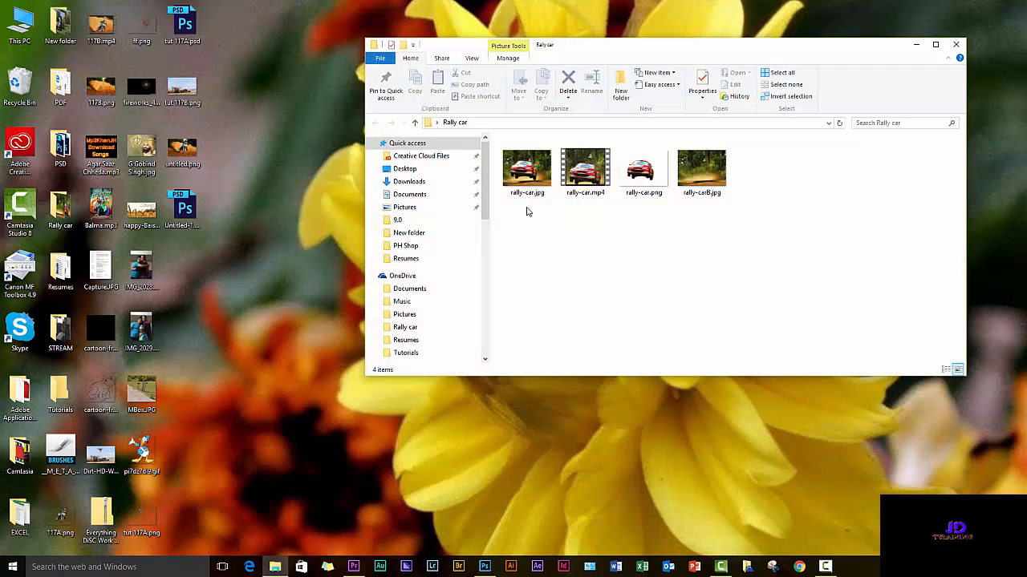
pyautogui.click(527, 183)
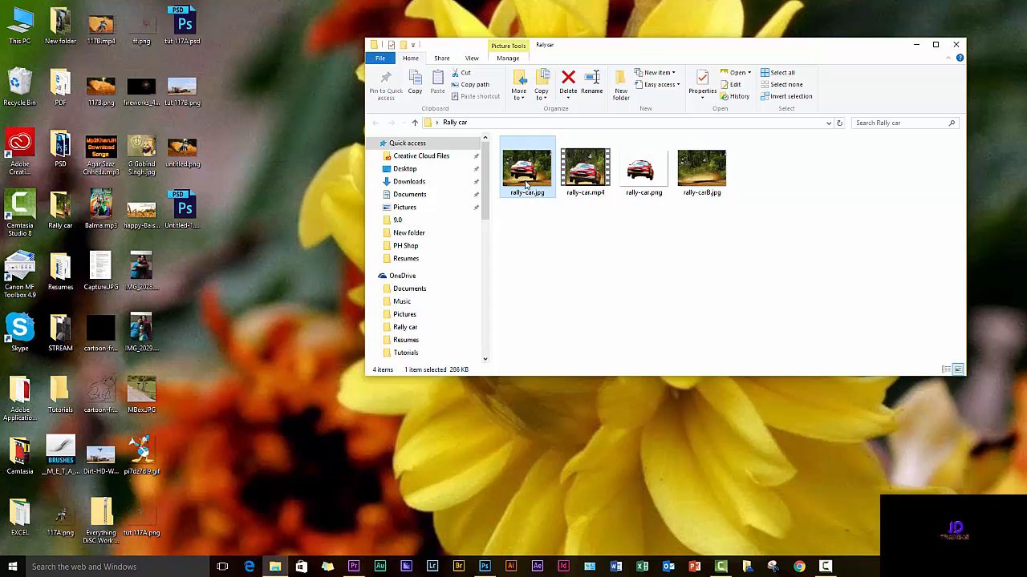
pyautogui.keyDown('ctrl'); pyautogui.click(648, 186); pyautogui.keyUp('ctrl')
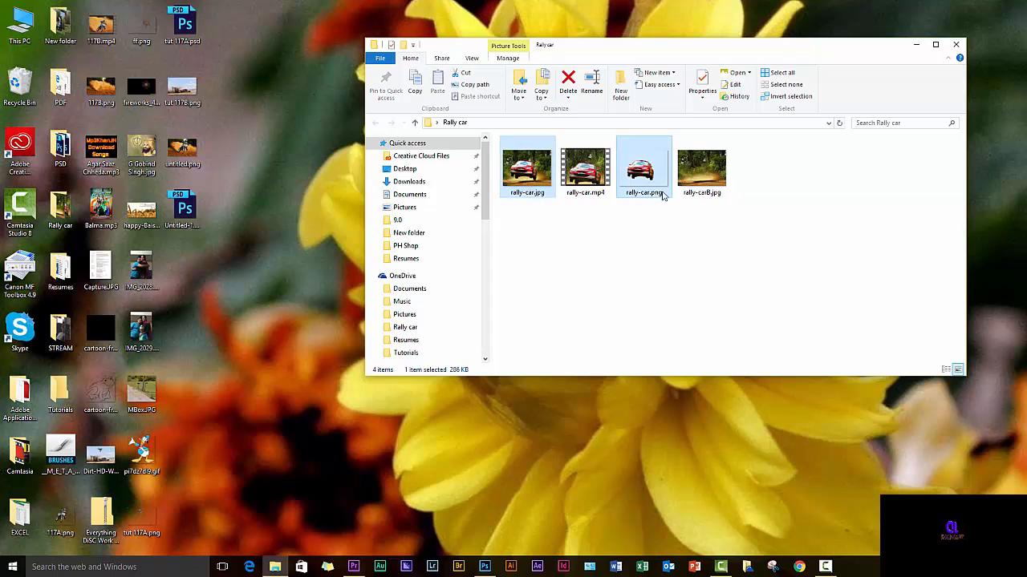
pyautogui.keyDown('ctrl'); pyautogui.click(724, 187); pyautogui.keyUp('ctrl')
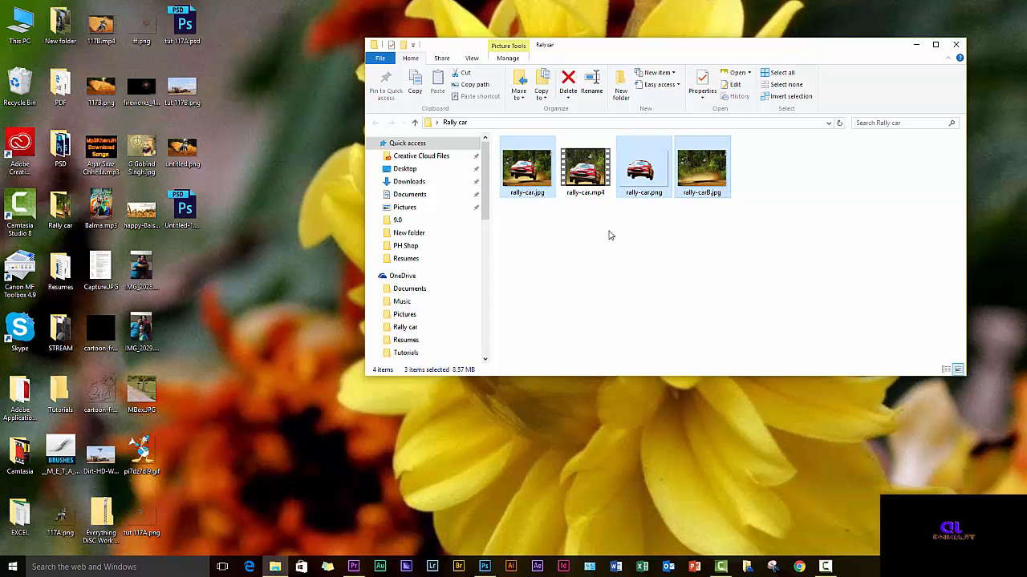
pyautogui.moveTo(526, 191); pyautogui.dragTo(380, 459)
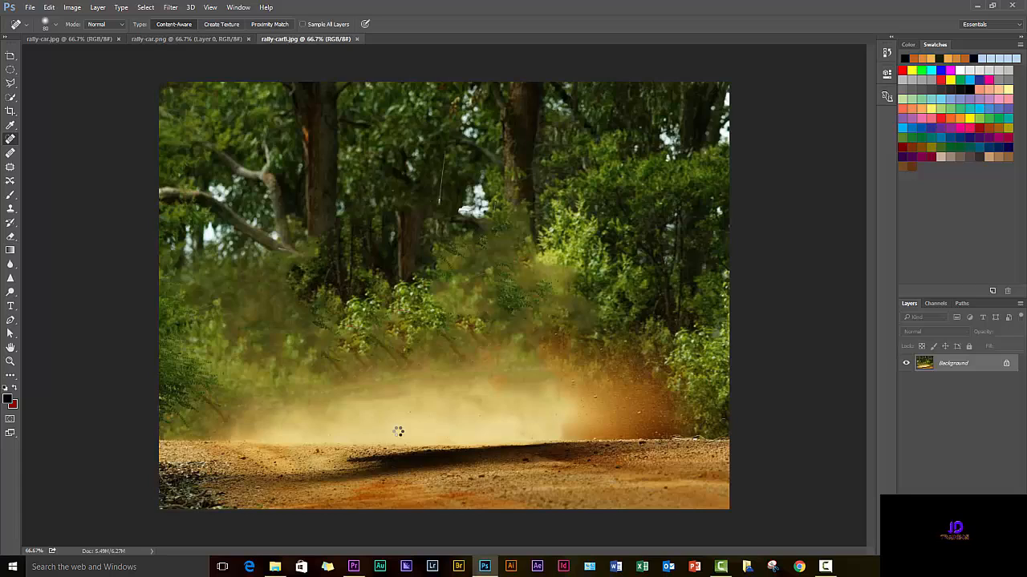
# Examine the original rally car photo, the cut-out car and the car-free background, returning to rally-car.jpg
pyautogui.click(69, 40)
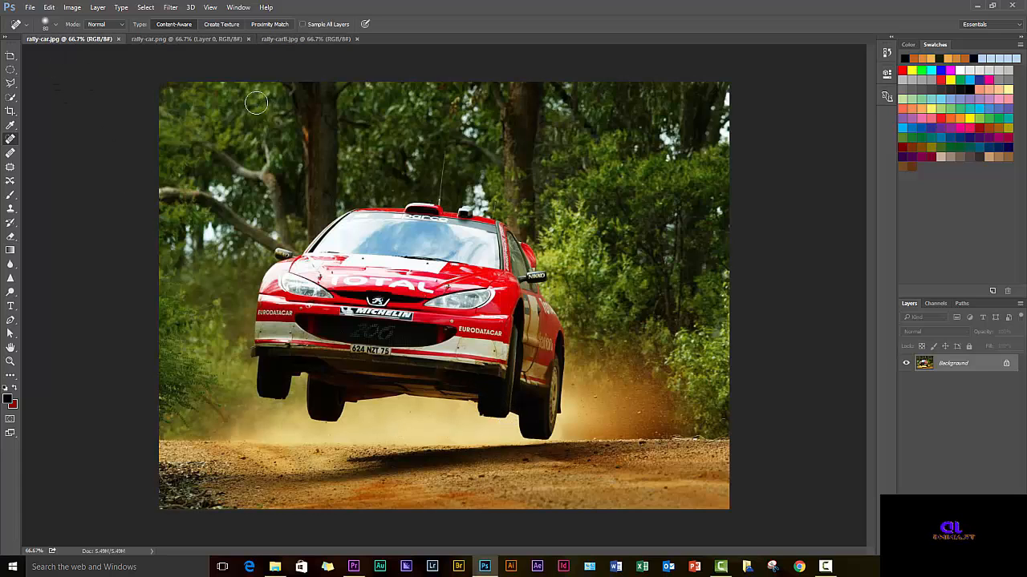
pyautogui.click(171, 39)
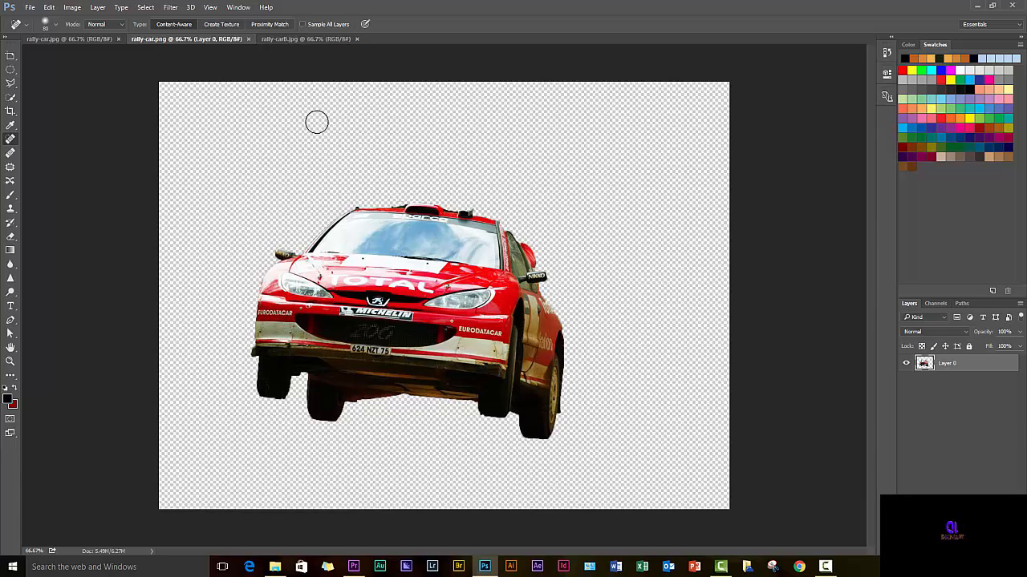
pyautogui.click(279, 40)
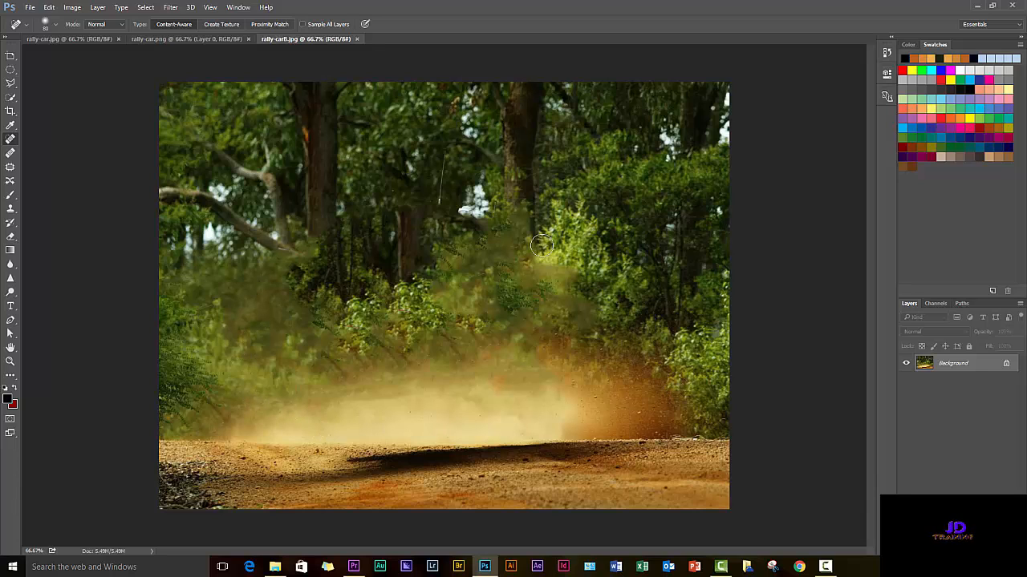
pyautogui.hotkey('ctrl', 'Tab')
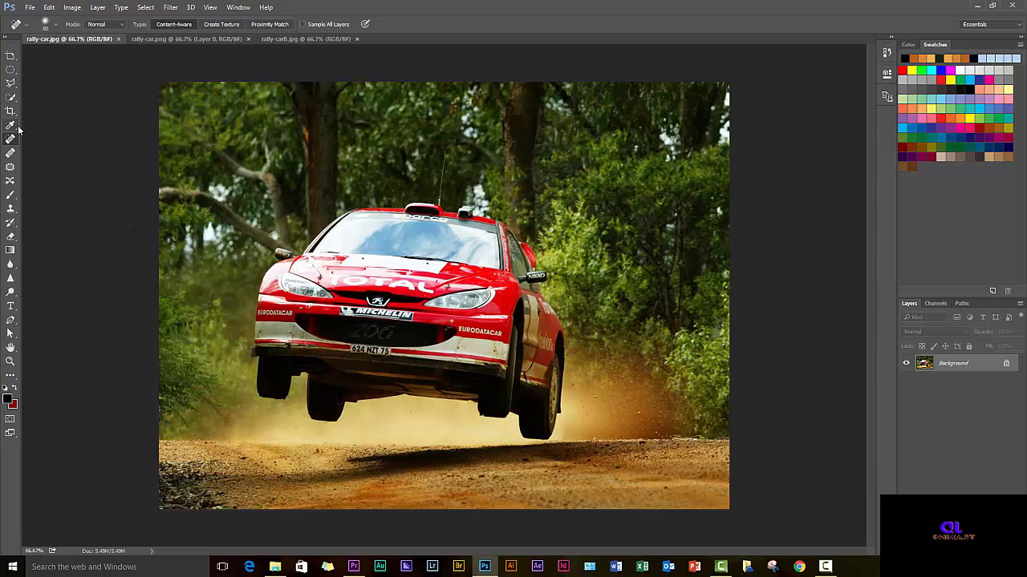
# Select the rally car's body, wheels and roof in rally-car.jpg with the Quick Selection tool
pyautogui.click(10, 97)
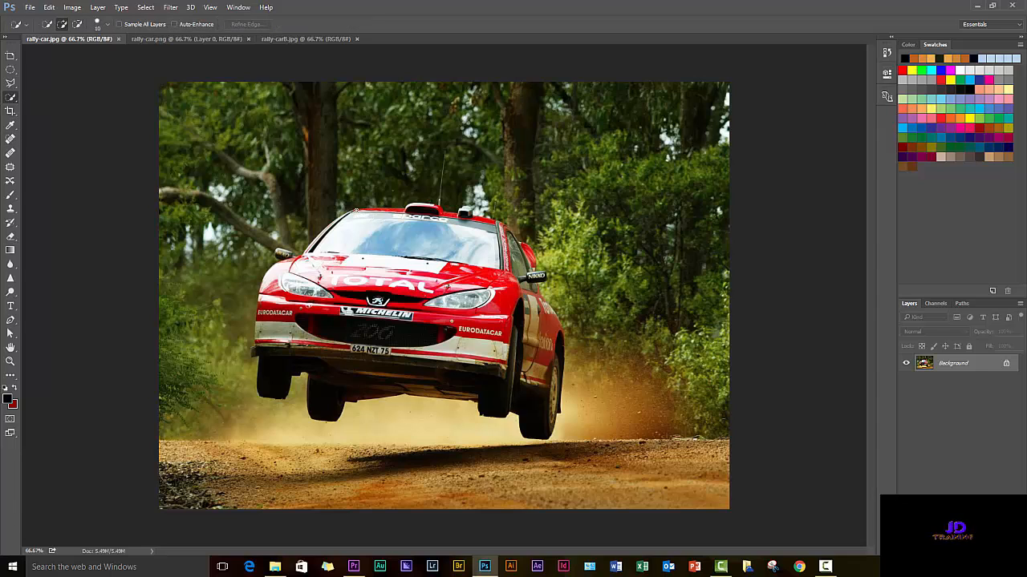
pyautogui.moveTo(365, 227)
pyautogui.mouseDown()
pyautogui.moveTo(309, 276)
pyautogui.moveTo(457, 329)
pyautogui.moveTo(502, 365)
pyautogui.moveTo(493, 397)
pyautogui.moveTo(401, 353)
pyautogui.moveTo(341, 373)
pyautogui.moveTo(296, 350)
pyautogui.moveTo(385, 300)
pyautogui.moveTo(433, 305)
pyautogui.mouseUp()
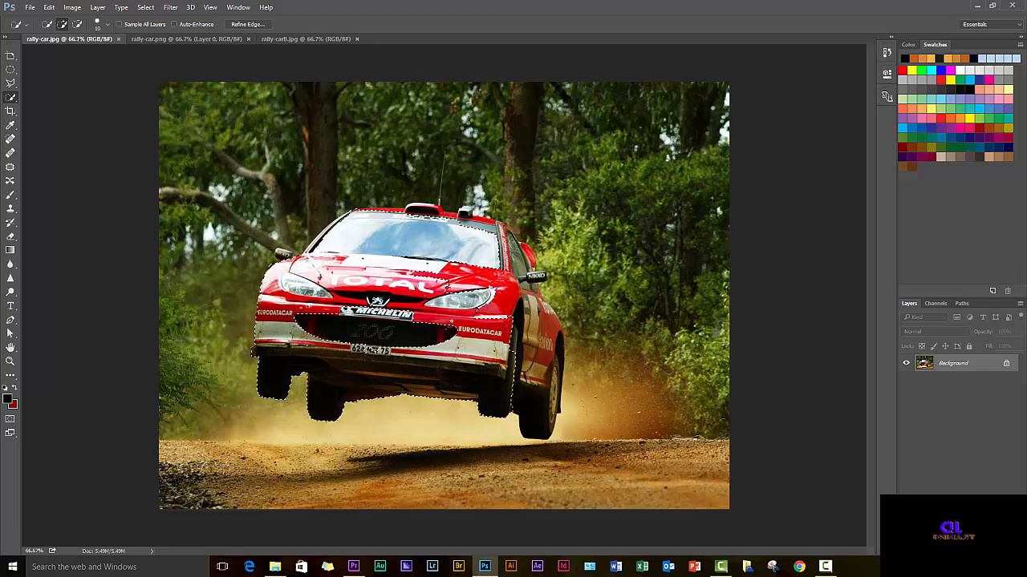
pyautogui.moveTo(501, 298)
pyautogui.mouseDown()
pyautogui.moveTo(539, 405)
pyautogui.moveTo(520, 256)
pyautogui.moveTo(550, 315)
pyautogui.mouseUp()
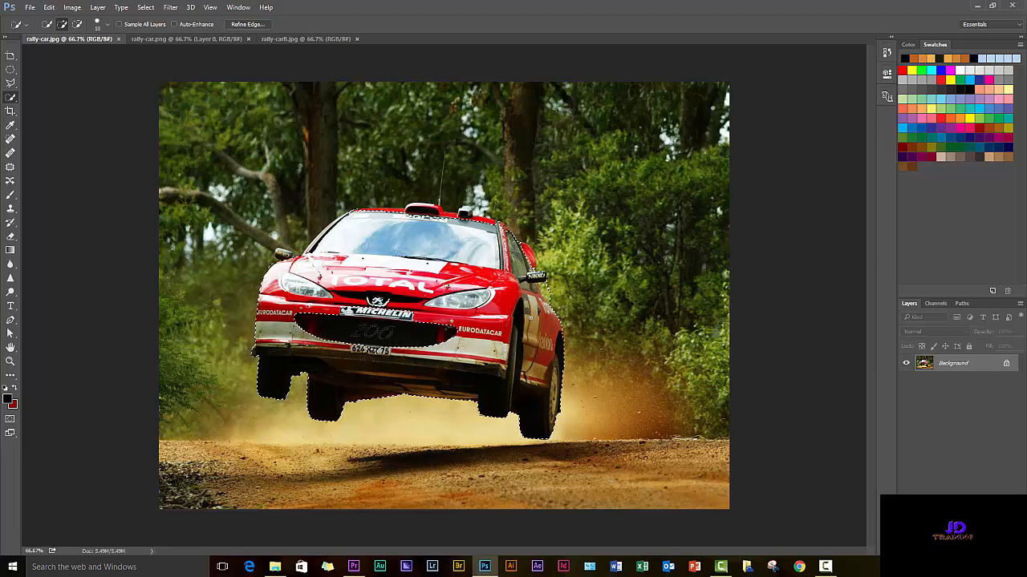
pyautogui.keyDown('alt'); pyautogui.click(549, 297); pyautogui.keyUp('alt')
pyautogui.moveTo(437, 215); pyautogui.dragTo(370, 209)
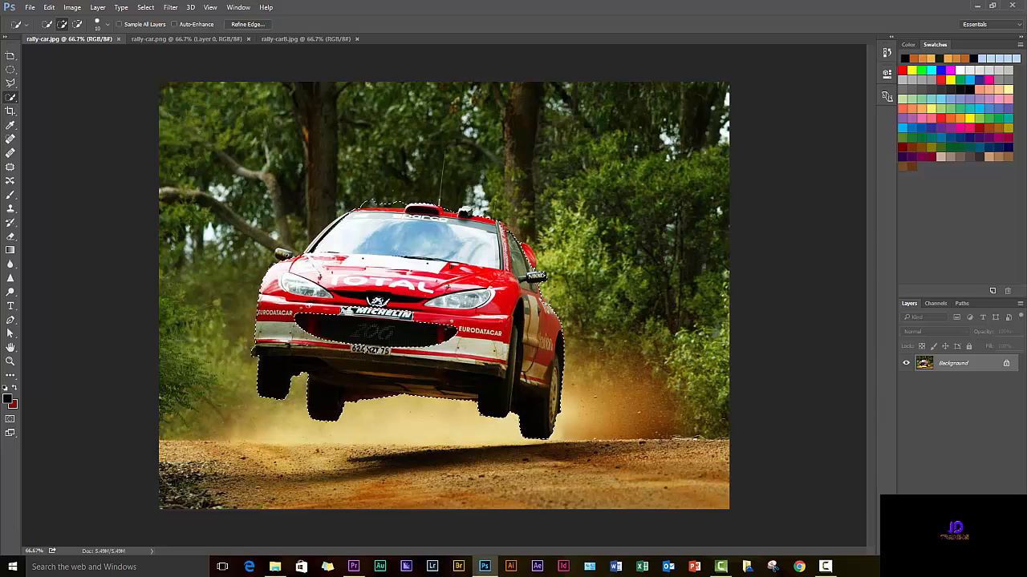
# Copy the selected car onto its own layer and hide the Background layer
pyautogui.hotkey('ctrl', 'j')
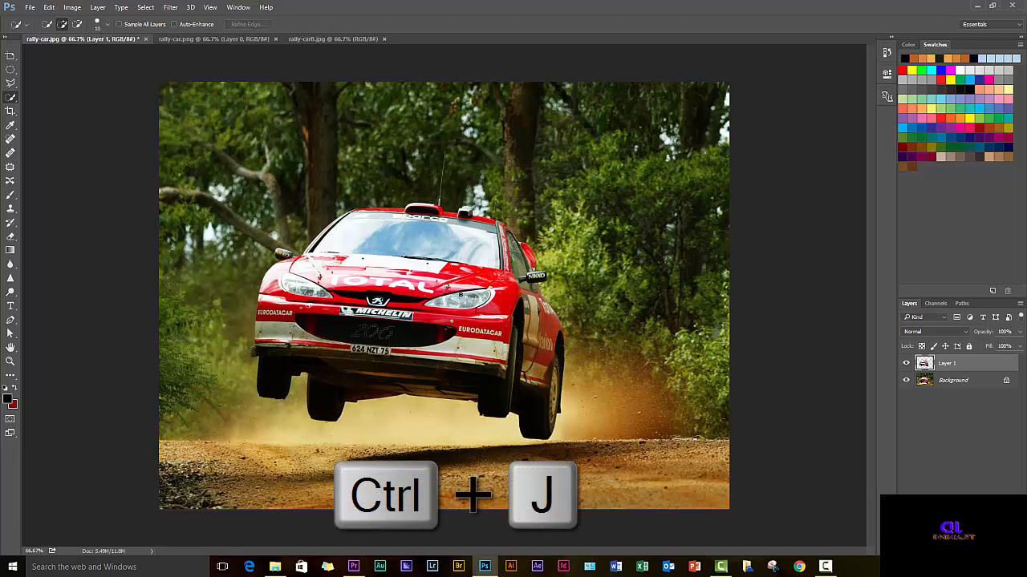
pyautogui.click(907, 381)
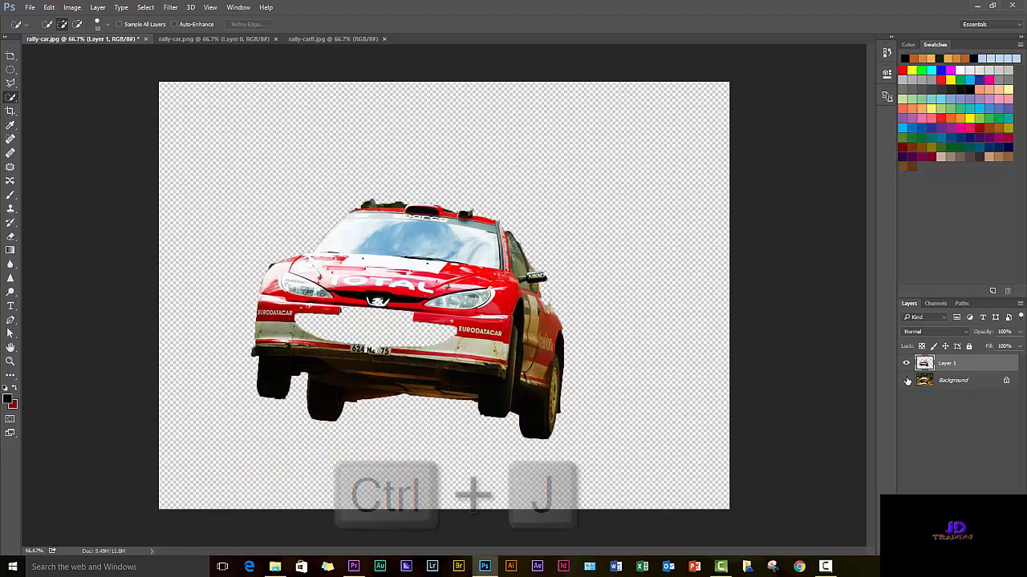
pyautogui.click(906, 380)
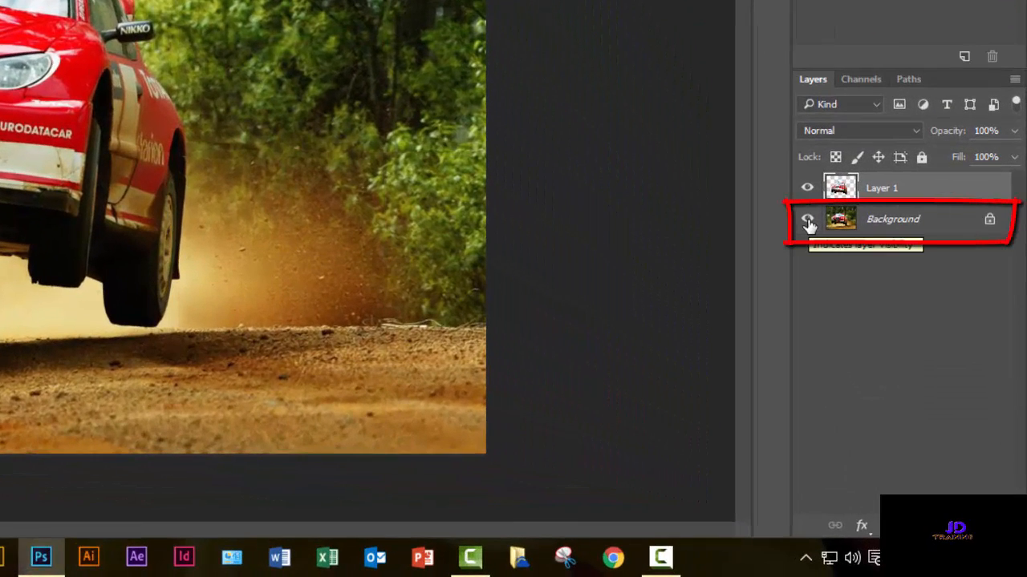
pyautogui.click(808, 221)
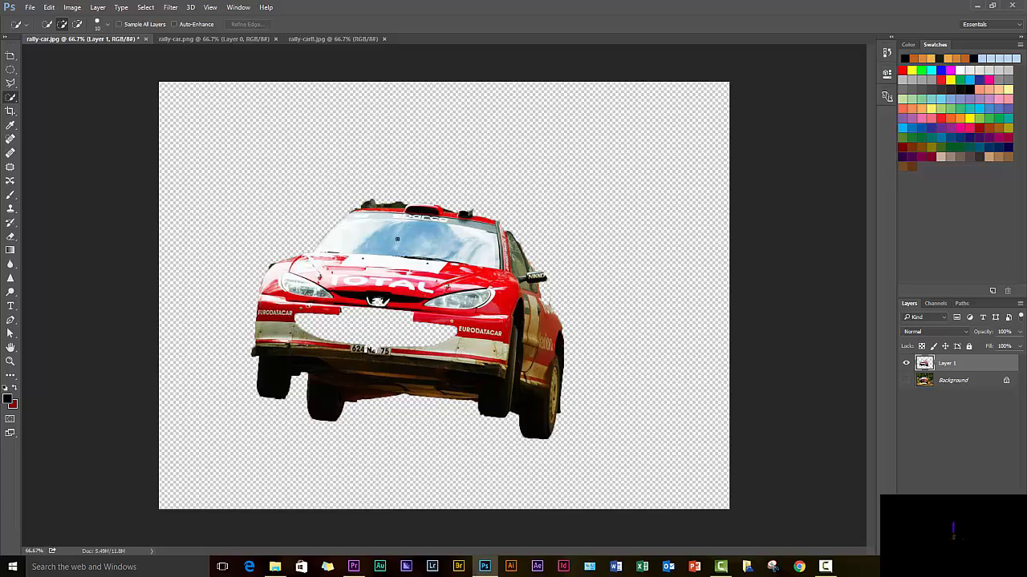
pyautogui.click(30, 7)
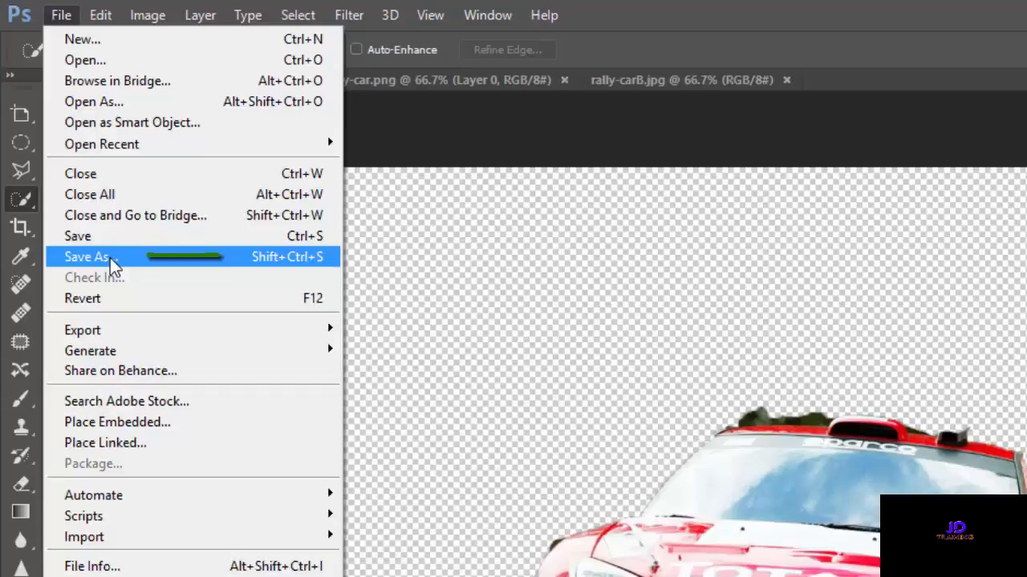
pyautogui.click(115, 258)
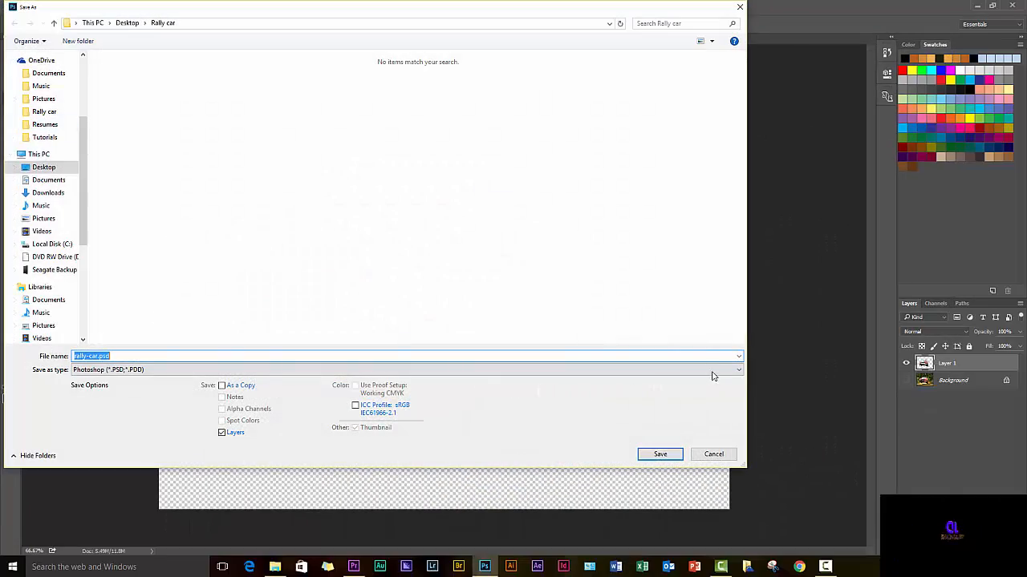
pyautogui.click(738, 374)
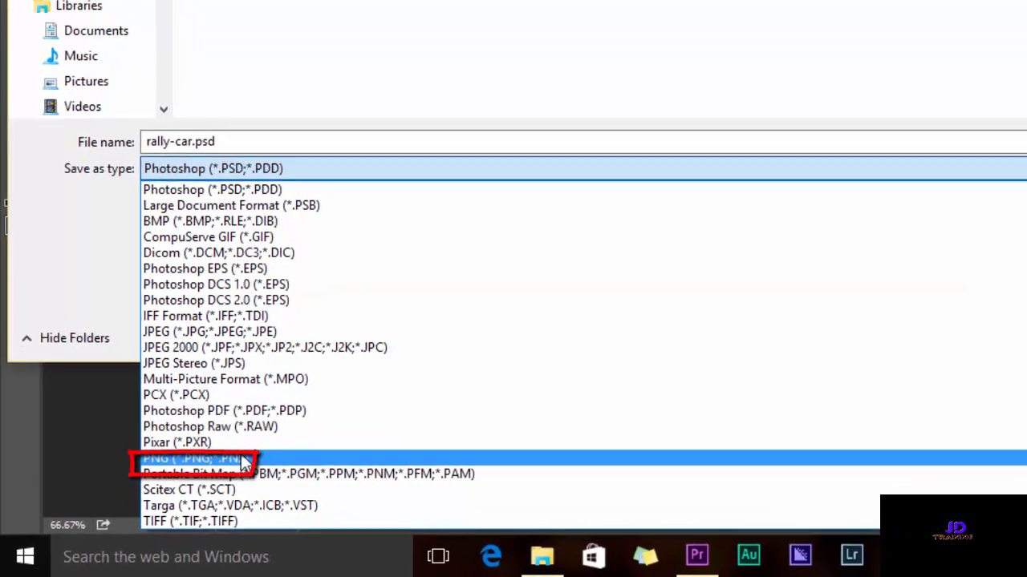
pyautogui.click(281, 440)
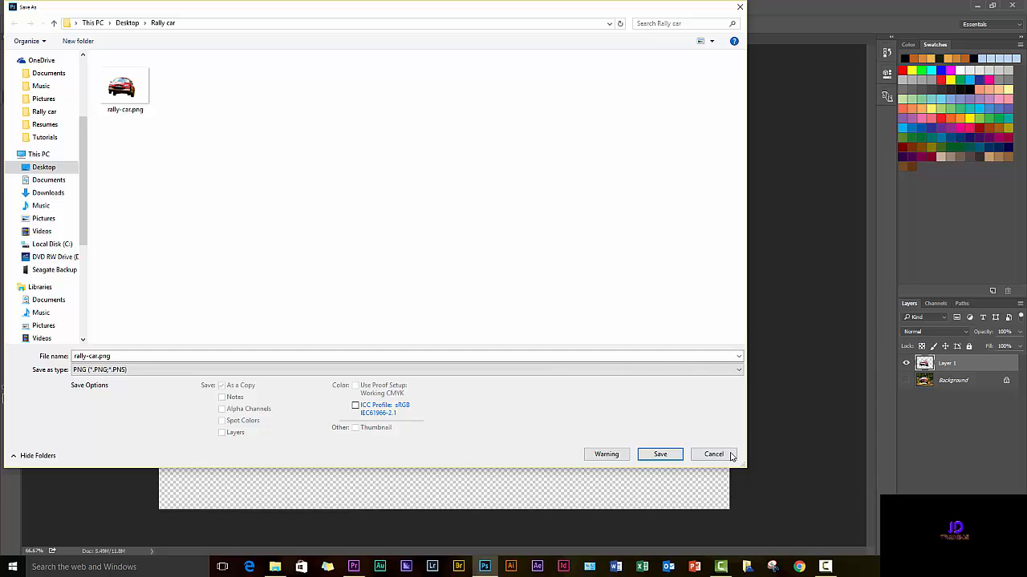
pyautogui.click(713, 454)
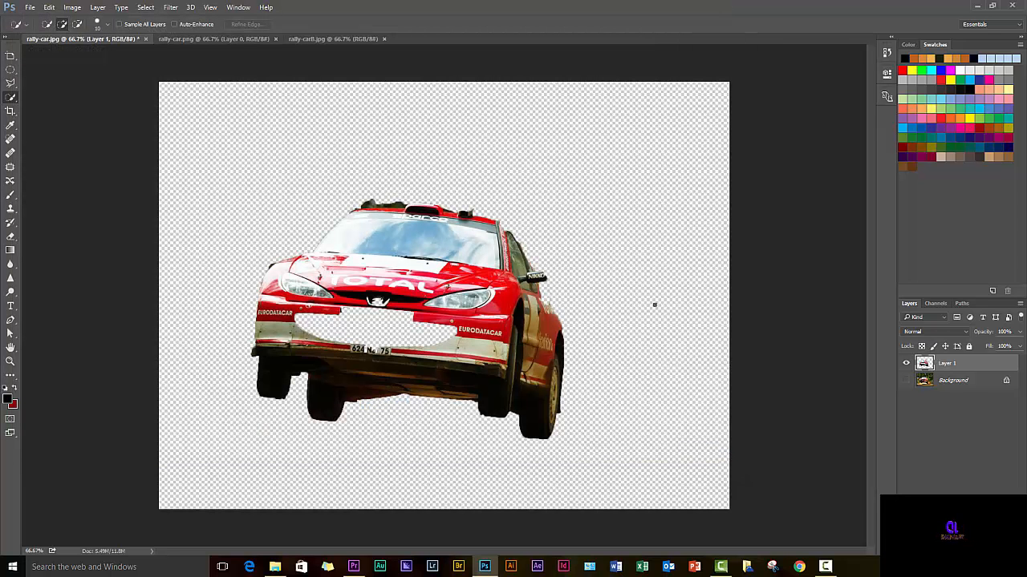
# With Background shown and Layer 1 hidden, fill the car's outline loaded from Layer 1 on the Background with Content-Aware, and deselect
pyautogui.click(906, 380)
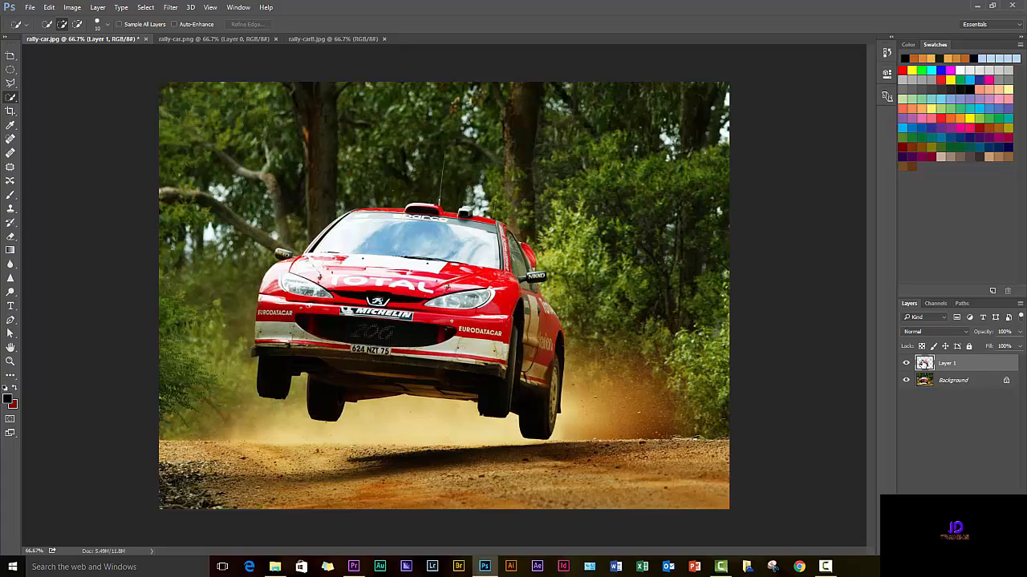
pyautogui.keyDown('ctrl'); pyautogui.click(925, 364); pyautogui.keyUp('ctrl')
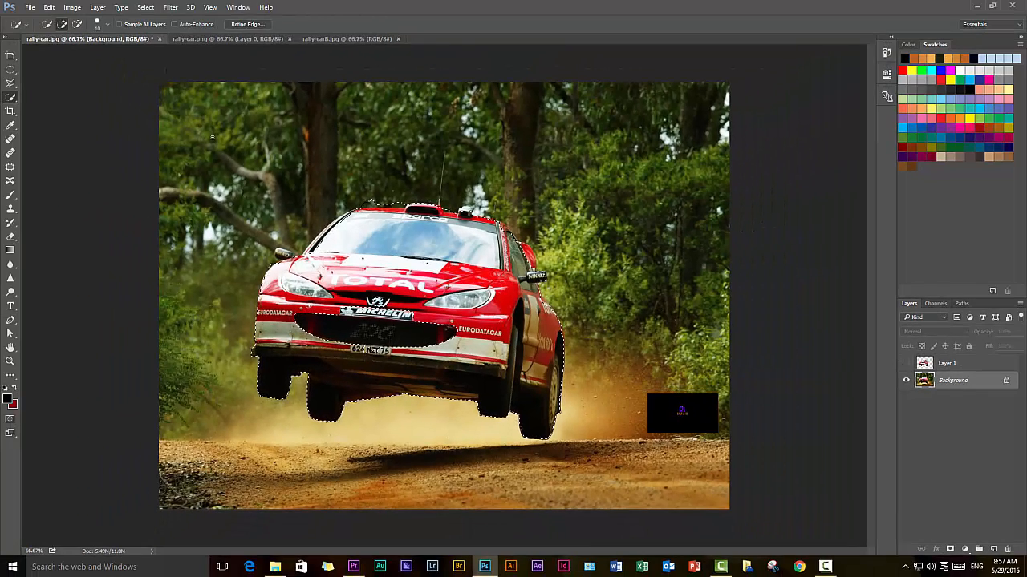
pyautogui.hotkey('shift', 'F5')
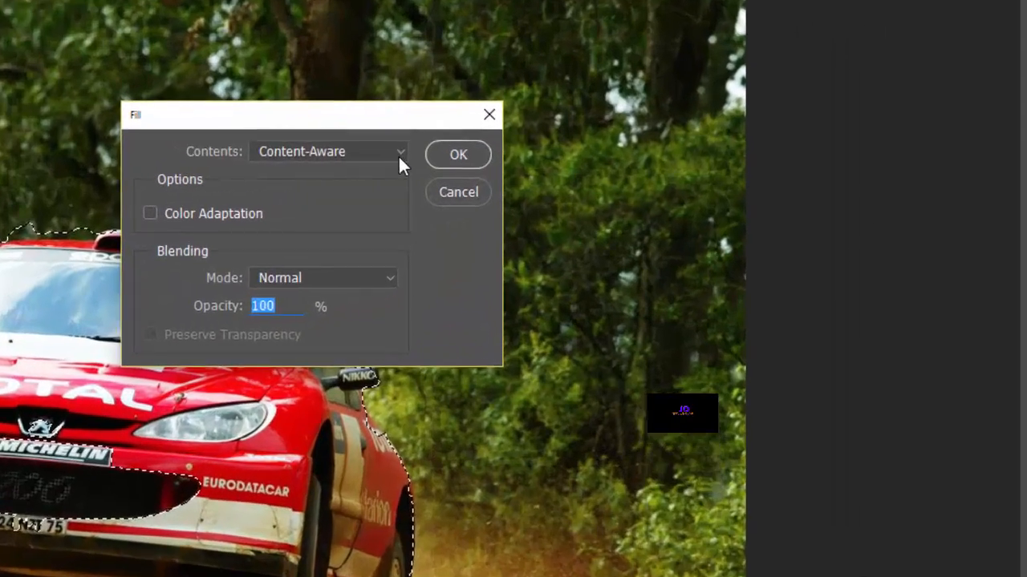
pyautogui.click(554, 165)
pyautogui.click(237, 146)
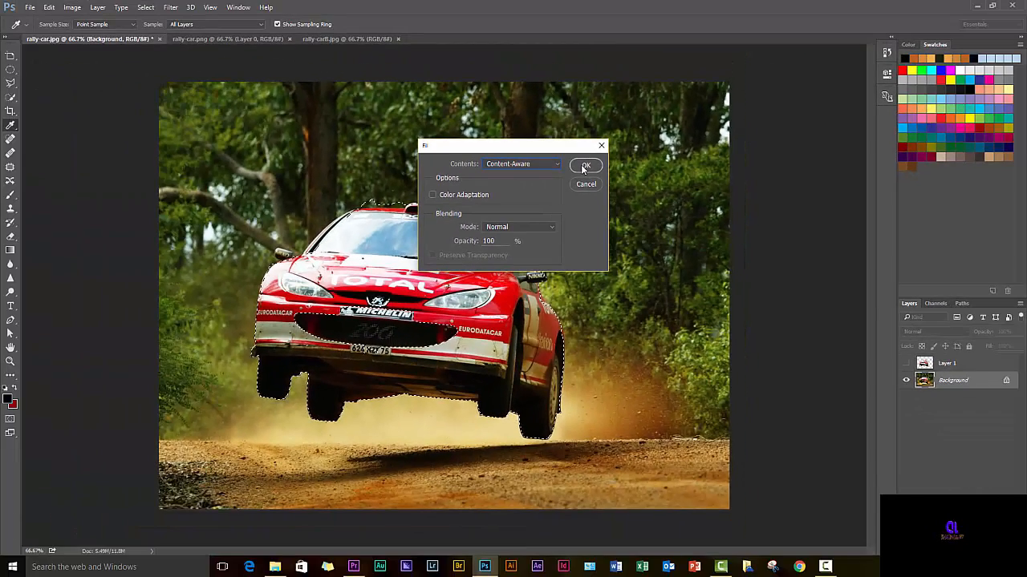
pyautogui.click(584, 166)
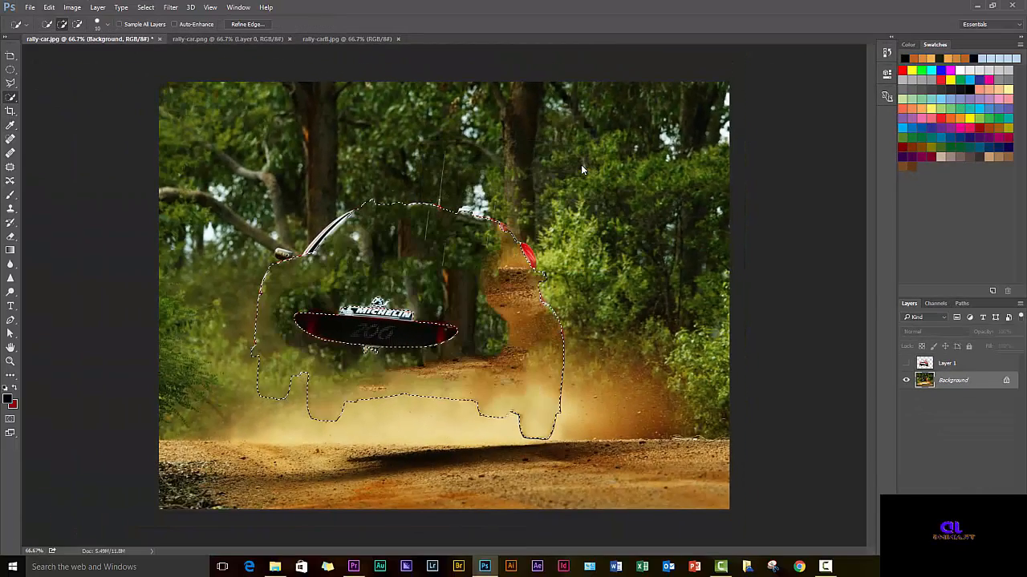
pyautogui.hotkey('ctrl', 'd')
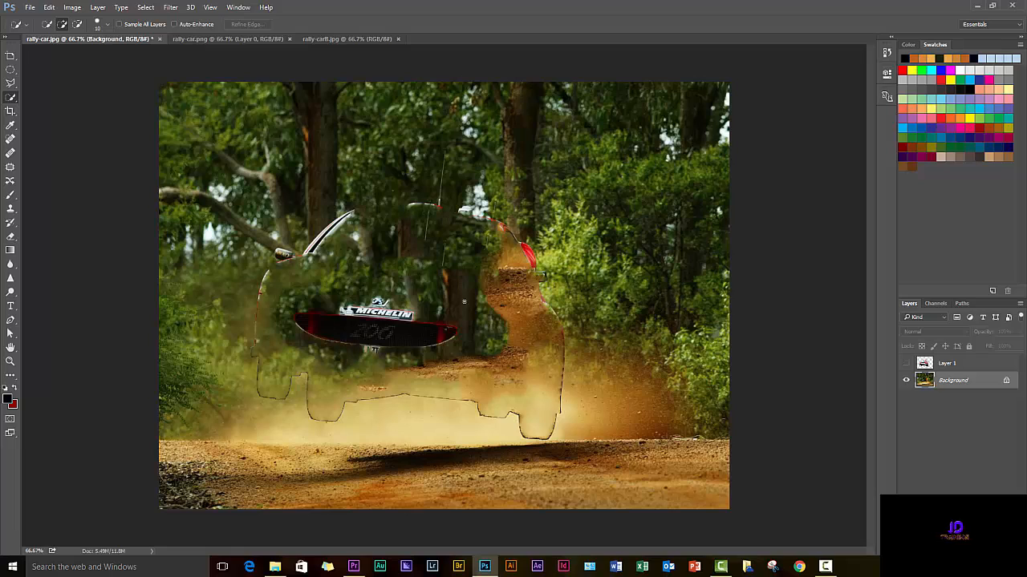
# Remove the leftover car roof outline from the Background with the Spot Healing Brush in Content-Aware mode
pyautogui.click(10, 139)
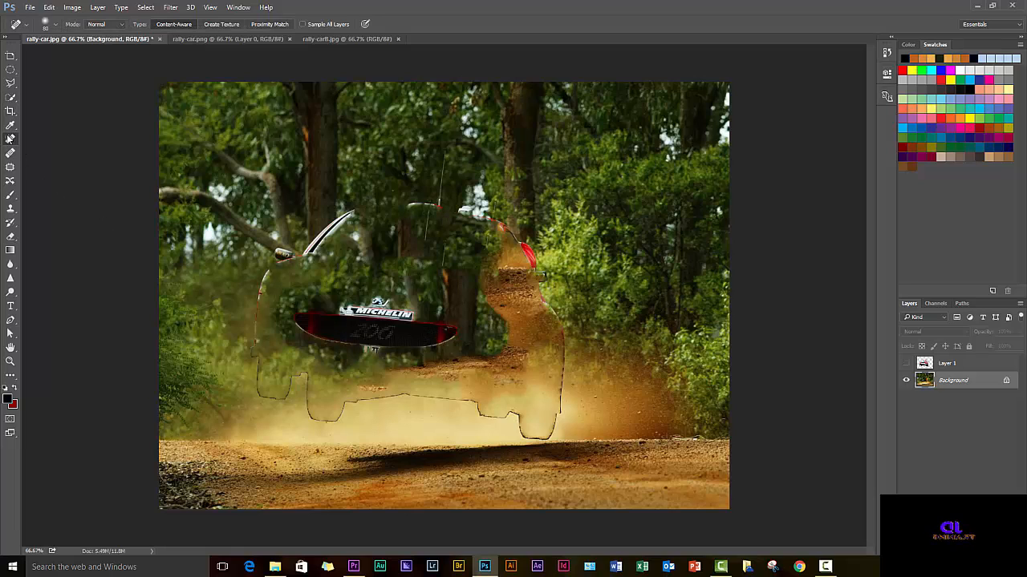
pyautogui.moveTo(357, 207)
pyautogui.mouseDown()
pyautogui.moveTo(270, 260)
pyautogui.moveTo(306, 255)
pyautogui.moveTo(357, 206)
pyautogui.moveTo(451, 254)
pyautogui.moveTo(411, 207)
pyautogui.moveTo(426, 206)
pyautogui.moveTo(522, 234)
pyautogui.moveTo(540, 258)
pyautogui.moveTo(514, 272)
pyautogui.mouseUp()
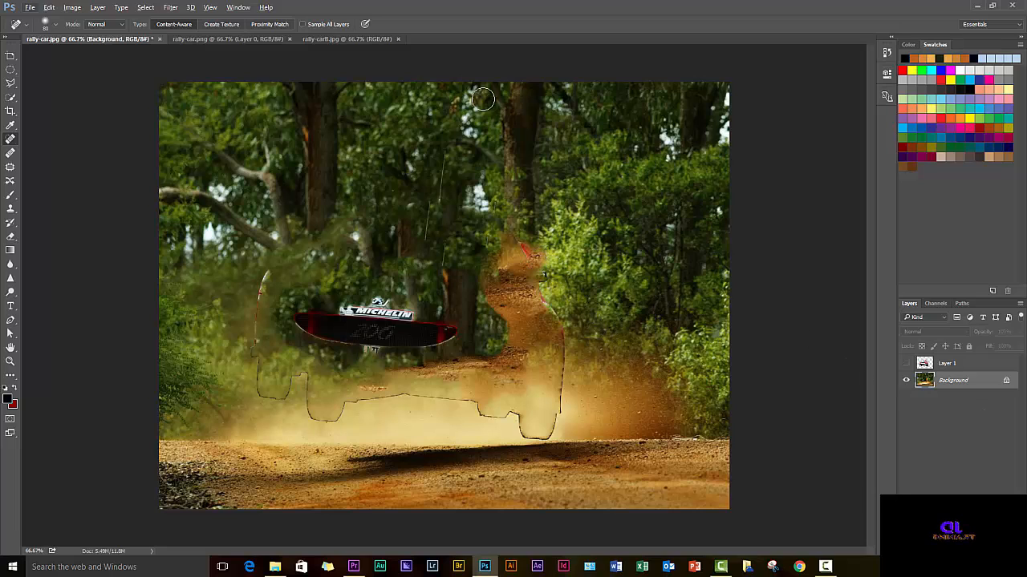
# Check rally-carB.jpg, close the open images and Photoshop, and switch to Premiere Pro
pyautogui.click(351, 39)
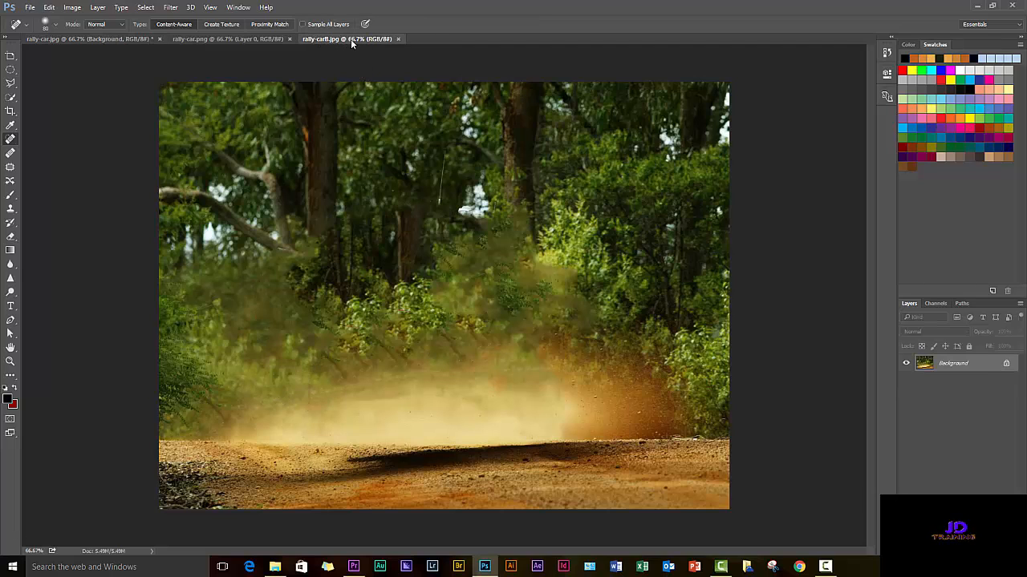
pyautogui.click(288, 38)
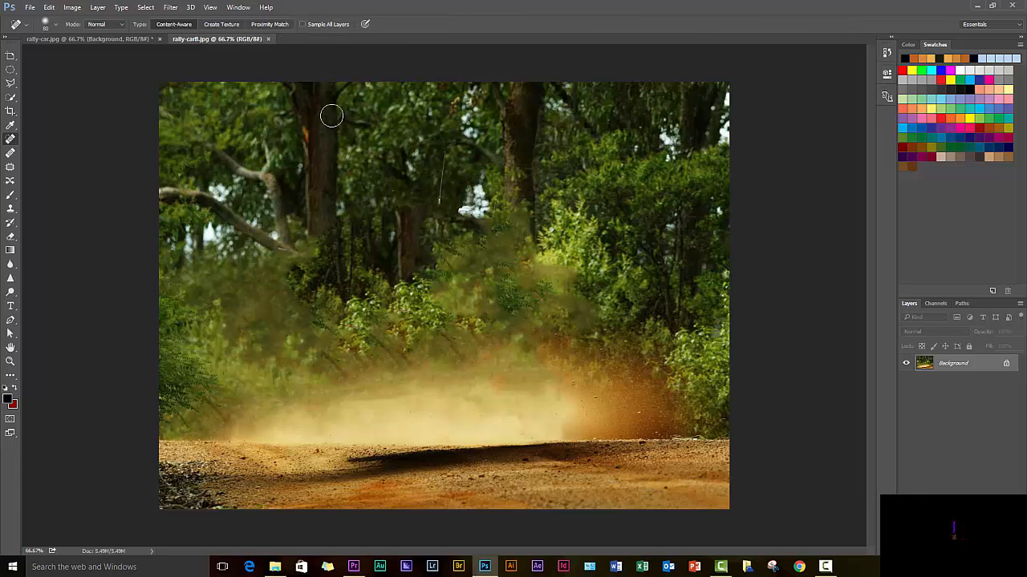
pyautogui.click(269, 39)
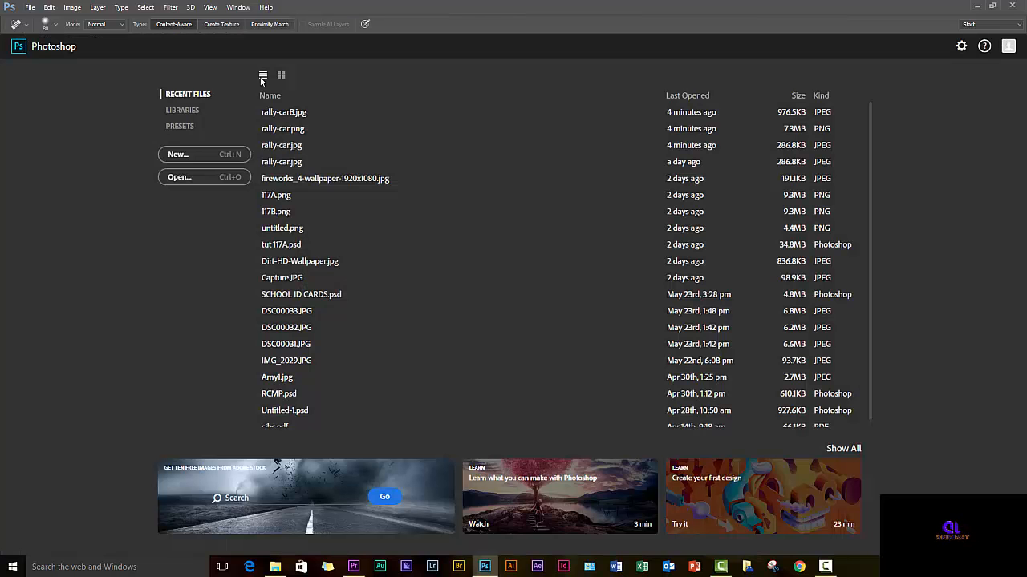
pyautogui.click(1012, 7)
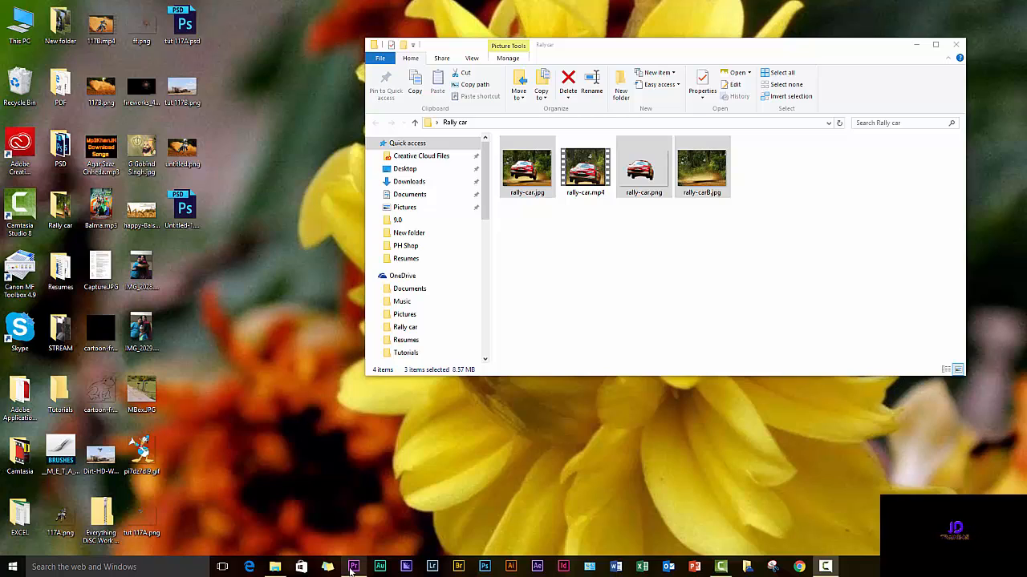
pyautogui.click(353, 567)
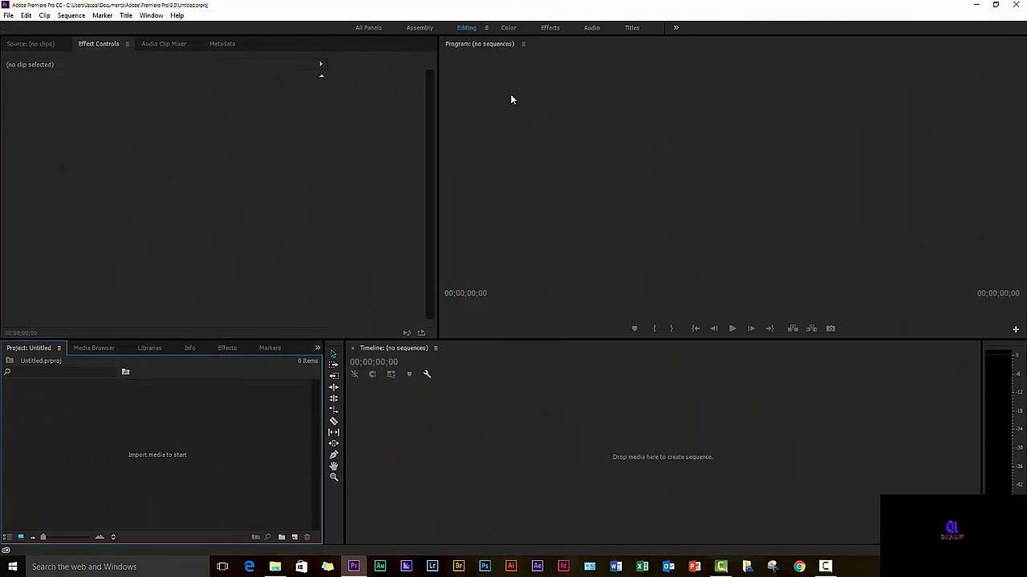
# Import rally-carB.jpg and rally-car.png from the Rally car folder into the project
pyautogui.doubleClick(238, 419)
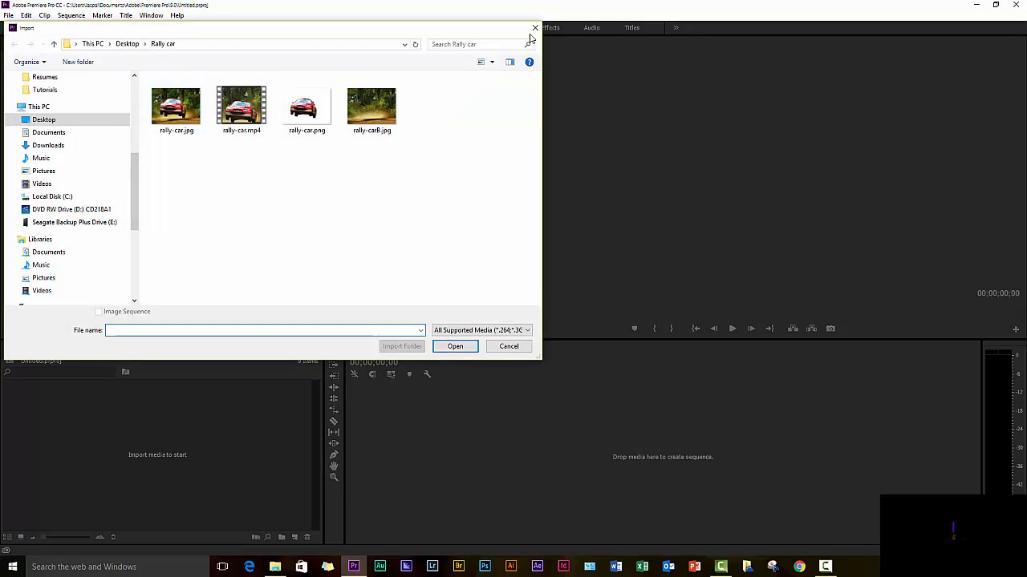
pyautogui.click(534, 29)
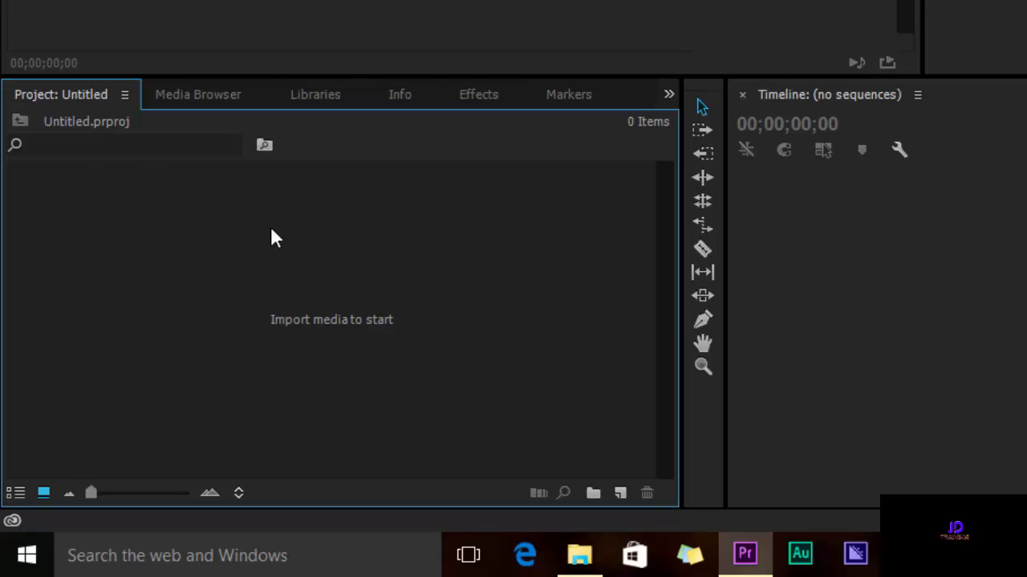
pyautogui.doubleClick(463, 261)
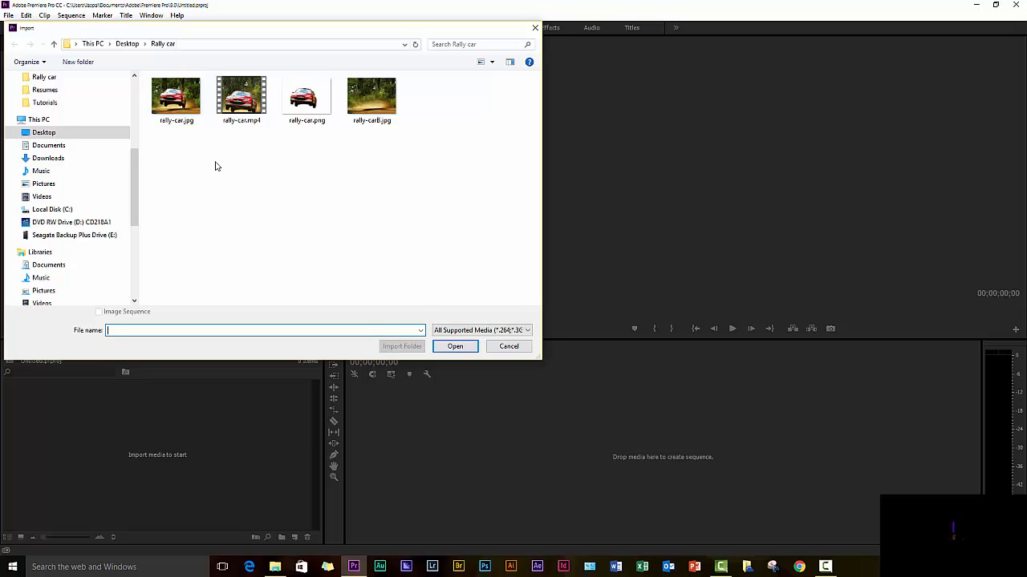
pyautogui.click(374, 105)
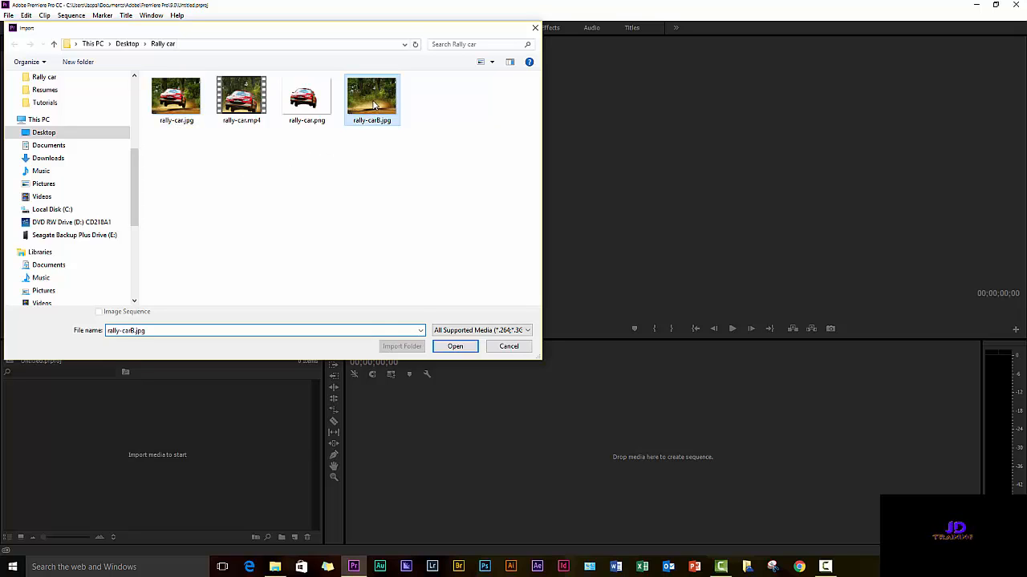
pyautogui.keyDown('ctrl'); pyautogui.click(305, 111); pyautogui.keyUp('ctrl')
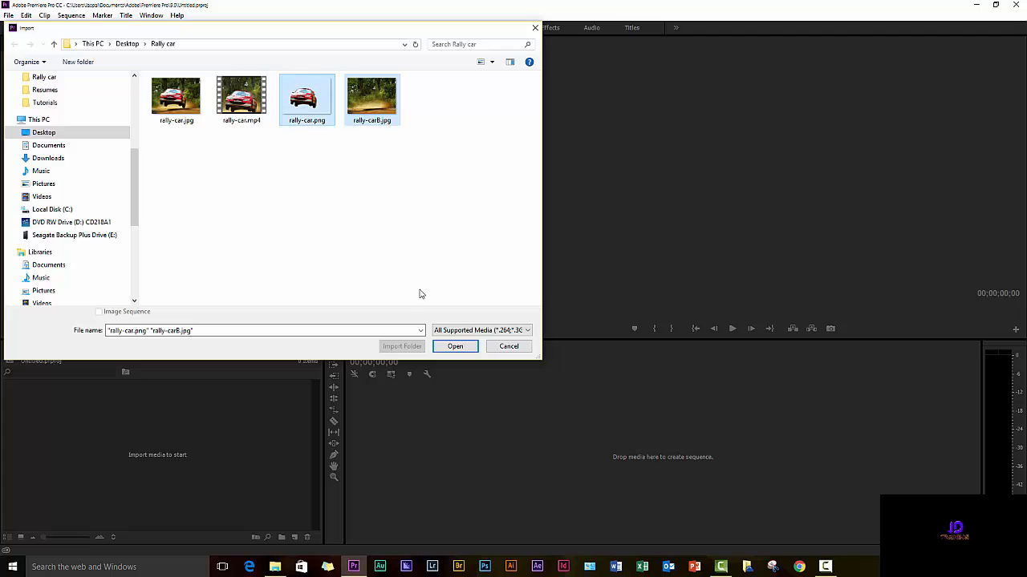
pyautogui.click(454, 345)
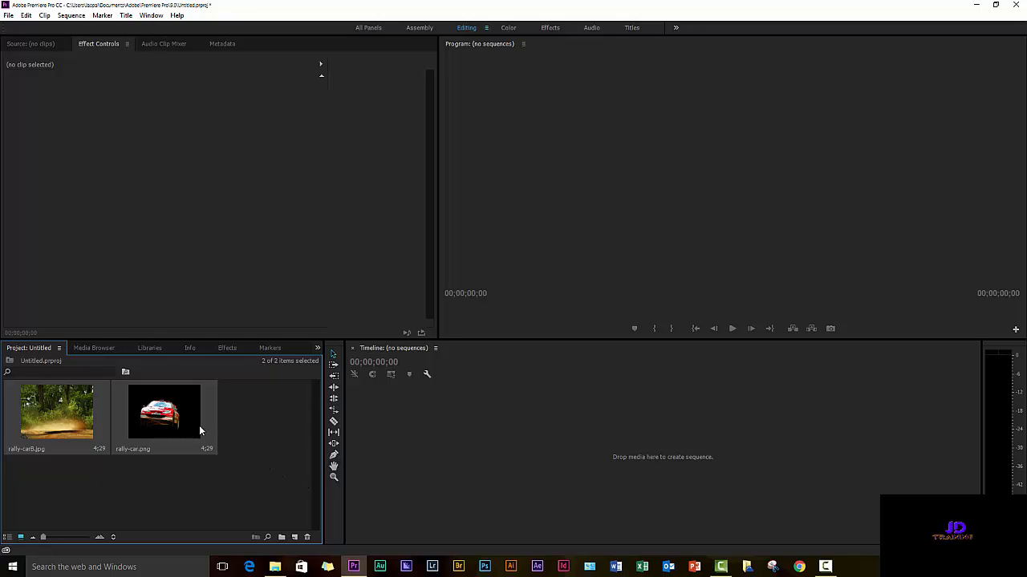
pyautogui.moveTo(198, 432); pyautogui.dragTo(365, 442)
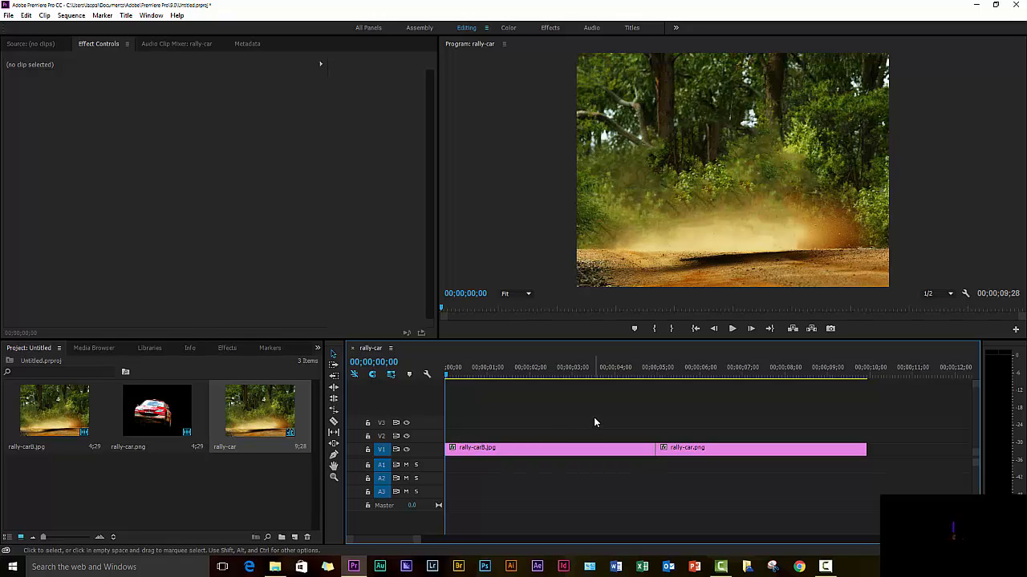
pyautogui.hotkey('ctrl', 'z')
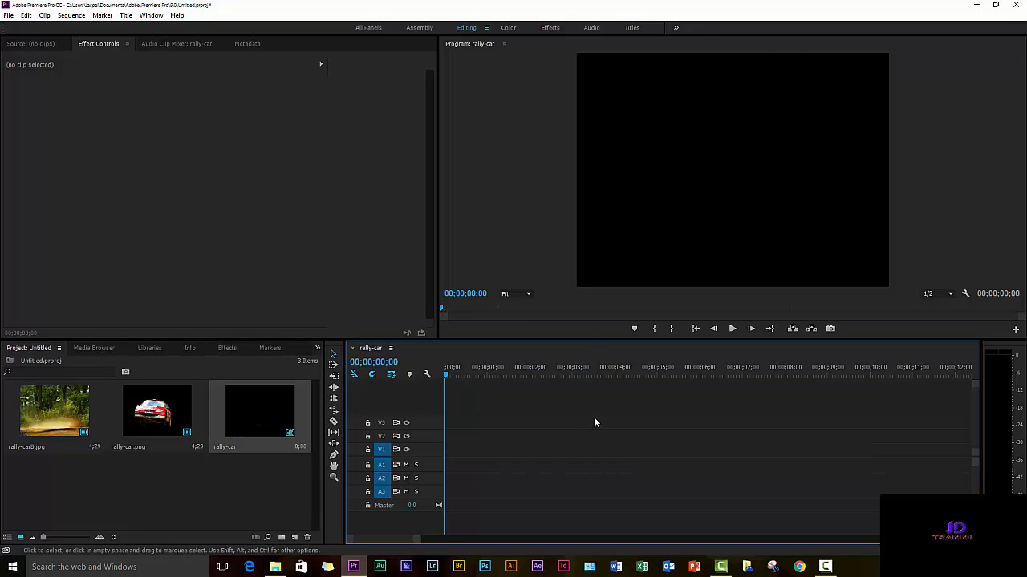
pyautogui.hotkey('ctrl', 'z')
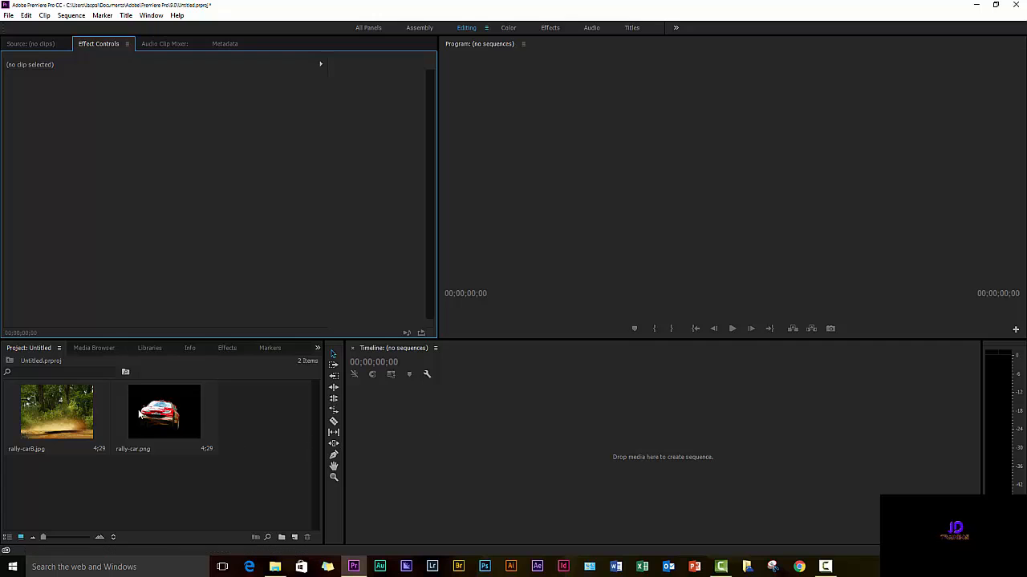
# Create a sequence from rally-carB.jpg and extend its clip on V1 to about 00;00;09;29
pyautogui.click(44, 425)
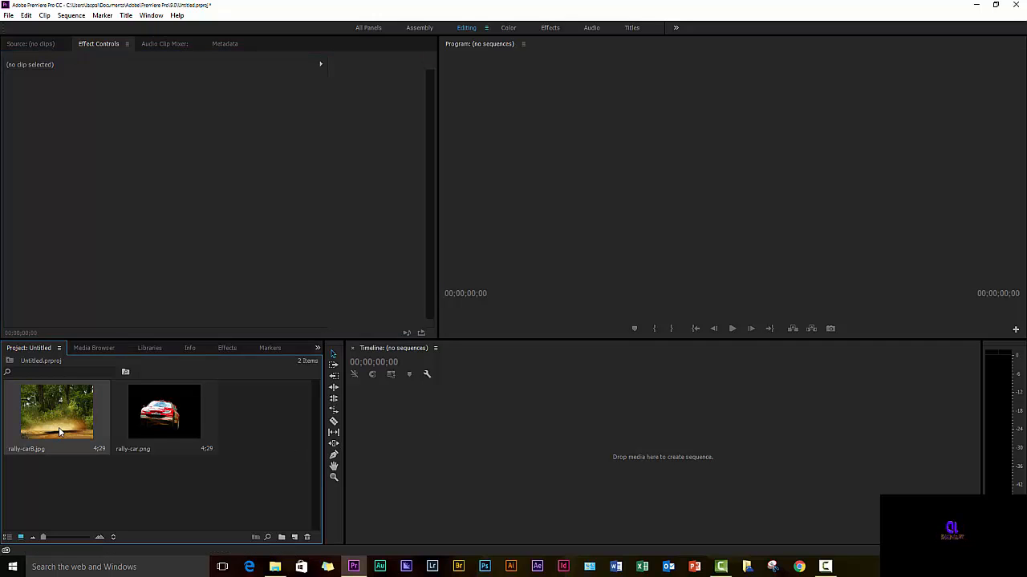
pyautogui.moveTo(60, 432); pyautogui.dragTo(350, 422)
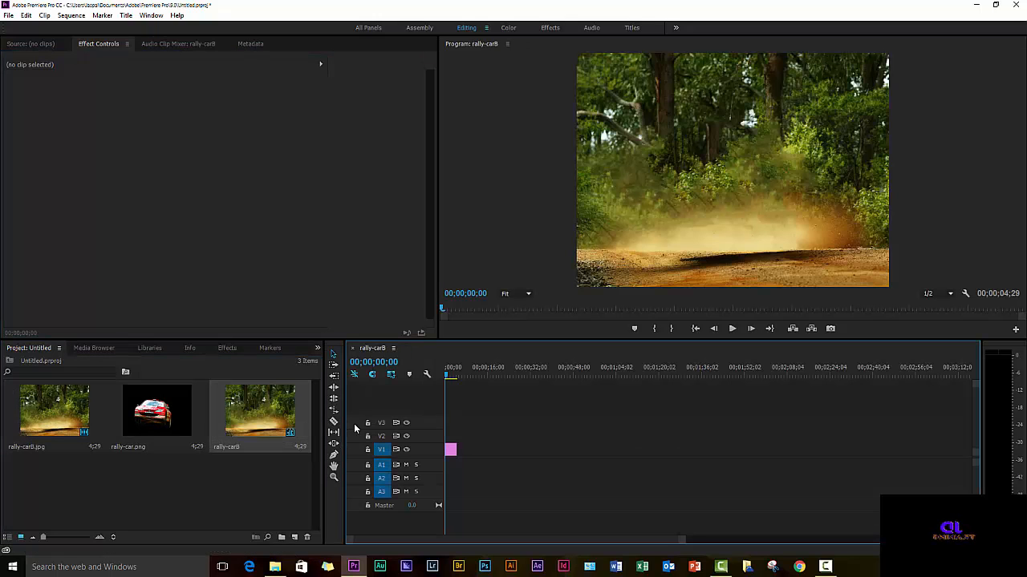
pyautogui.press('\\')
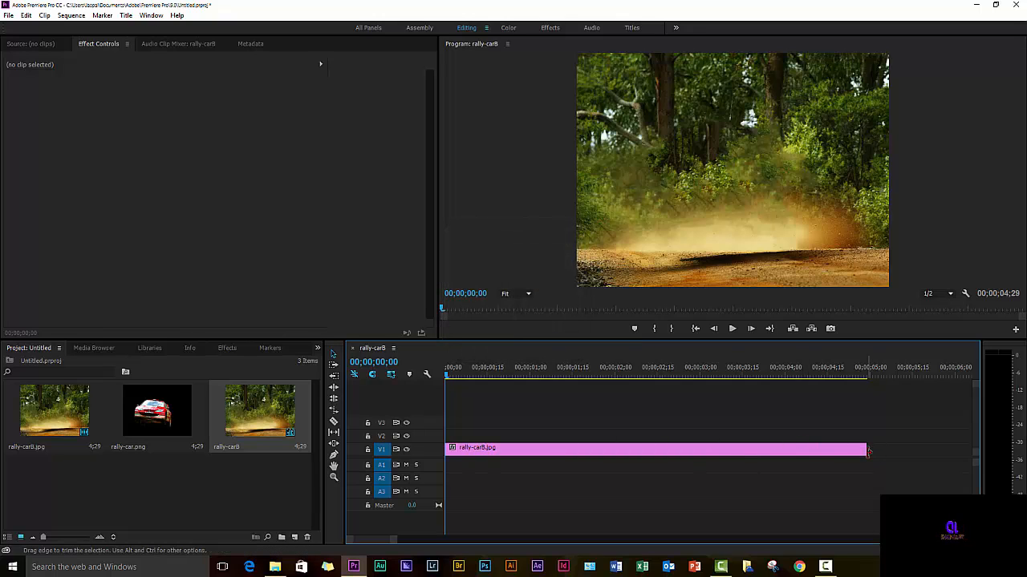
pyautogui.moveTo(868, 451); pyautogui.dragTo(811, 464)
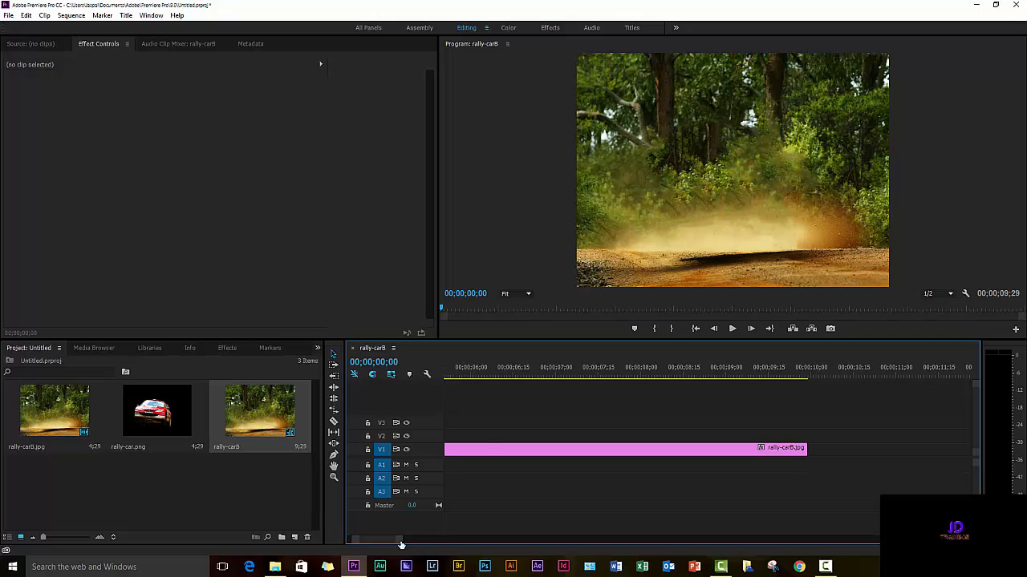
pyautogui.doubleClick(401, 543)
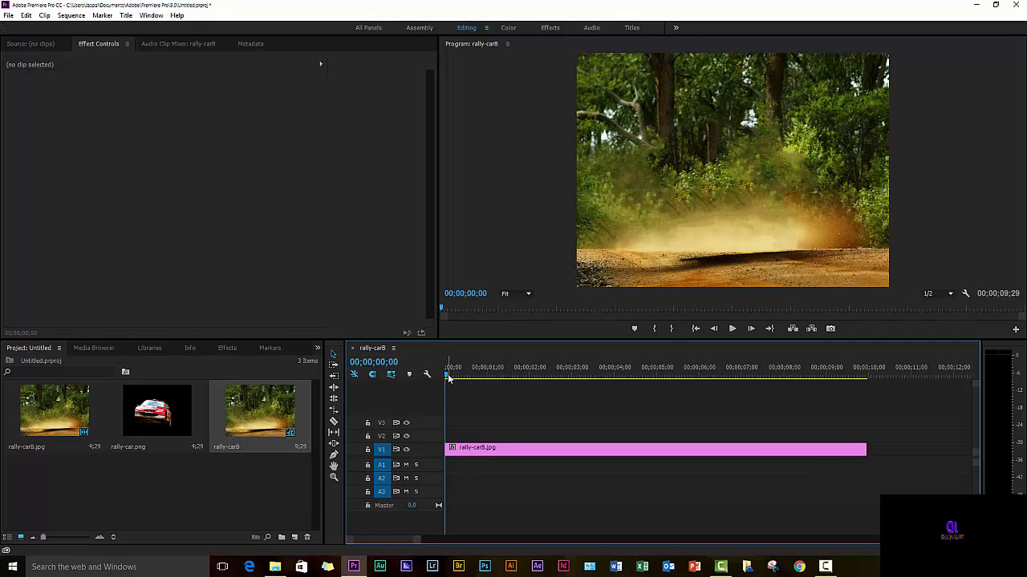
# At the sequence start, enlarge the rally-carB.jpg clip to about 130% scale and shift it down to about position 802.7, 783.6
pyautogui.moveTo(447, 376)
pyautogui.mouseDown()
pyautogui.moveTo(663, 393)
pyautogui.moveTo(443, 391)
pyautogui.mouseUp()
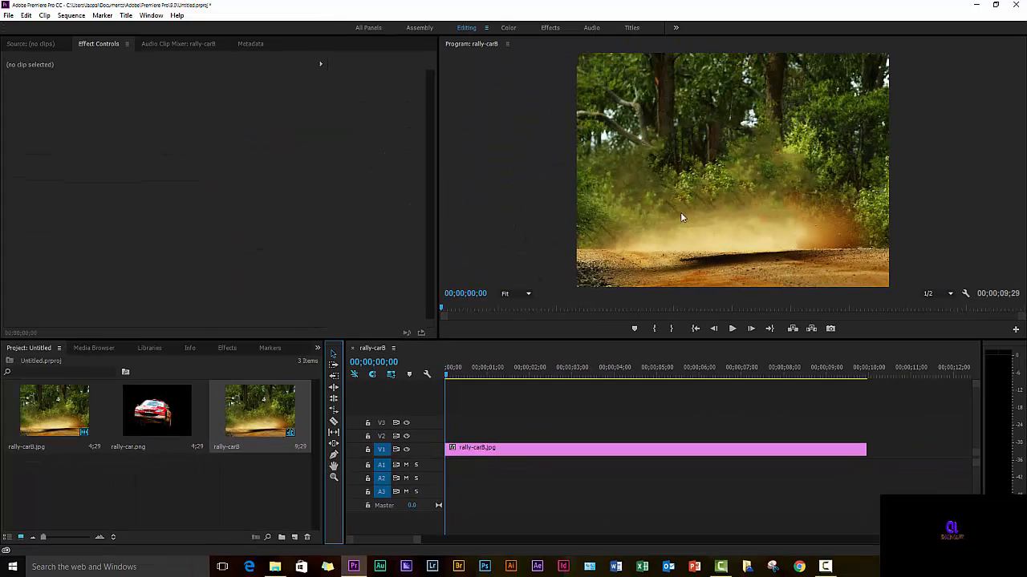
pyautogui.click(696, 175)
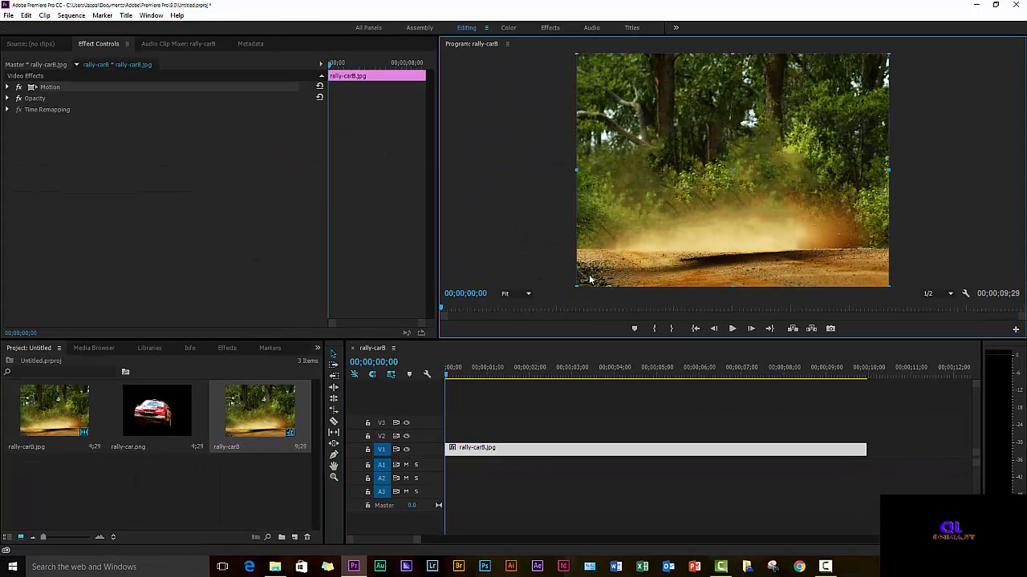
pyautogui.moveTo(576, 286); pyautogui.dragTo(534, 322)
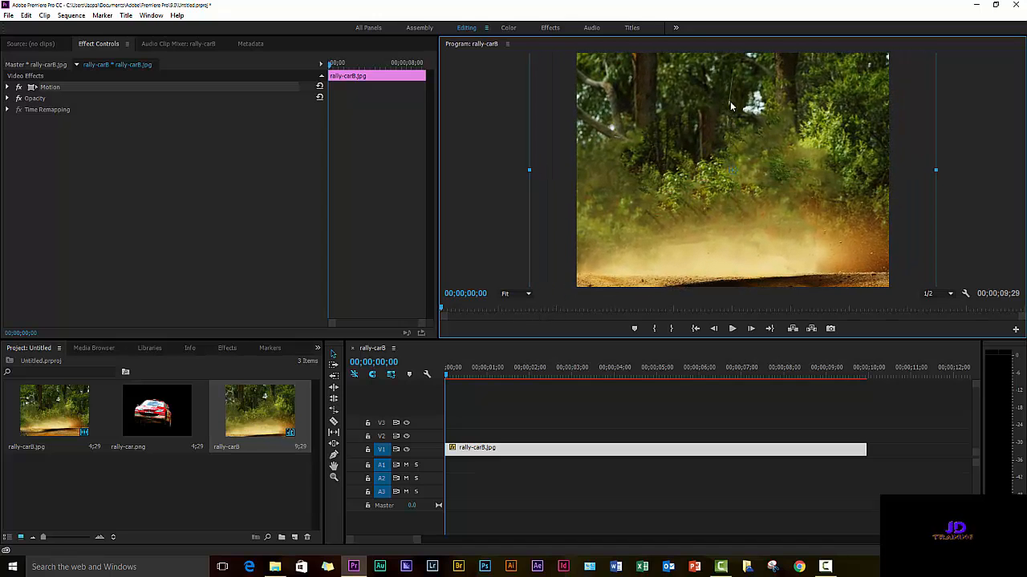
pyautogui.moveTo(730, 105); pyautogui.dragTo(730, 123)
pyautogui.moveTo(730, 141); pyautogui.dragTo(729, 149)
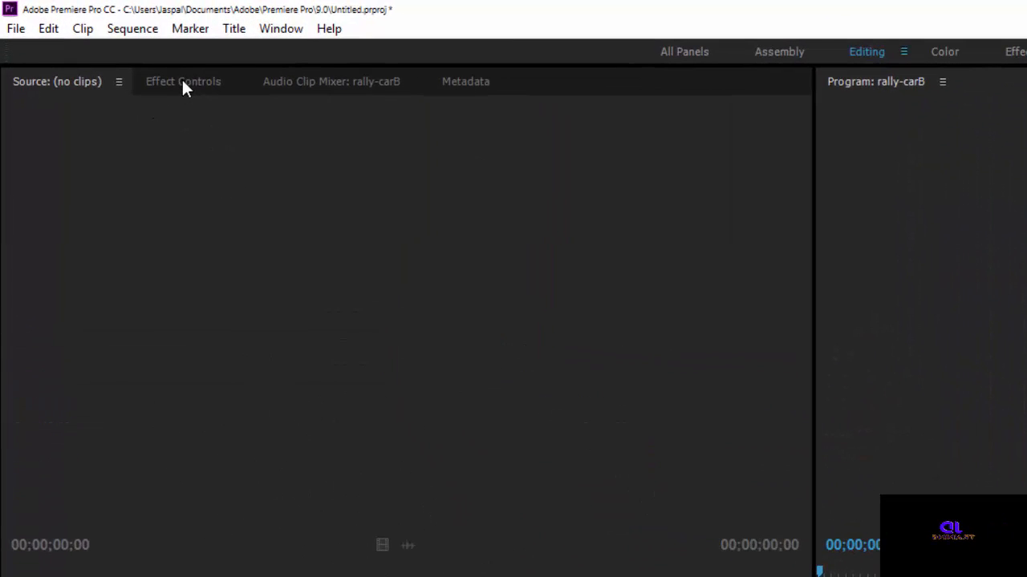
# Turn on Position animation for the rally-carB.jpg clip at 00;00;00;00
pyautogui.click(183, 82)
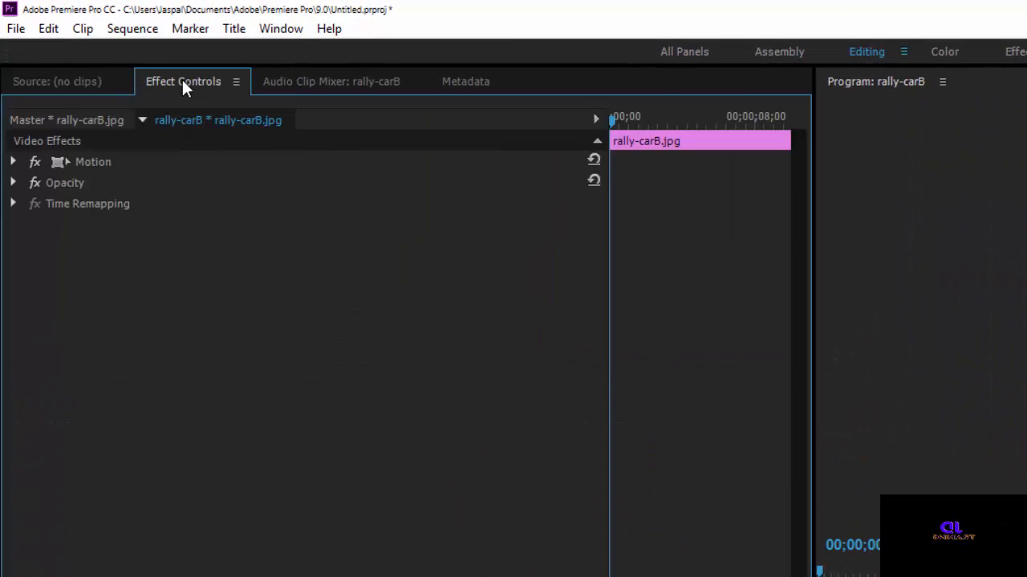
pyautogui.click(15, 162)
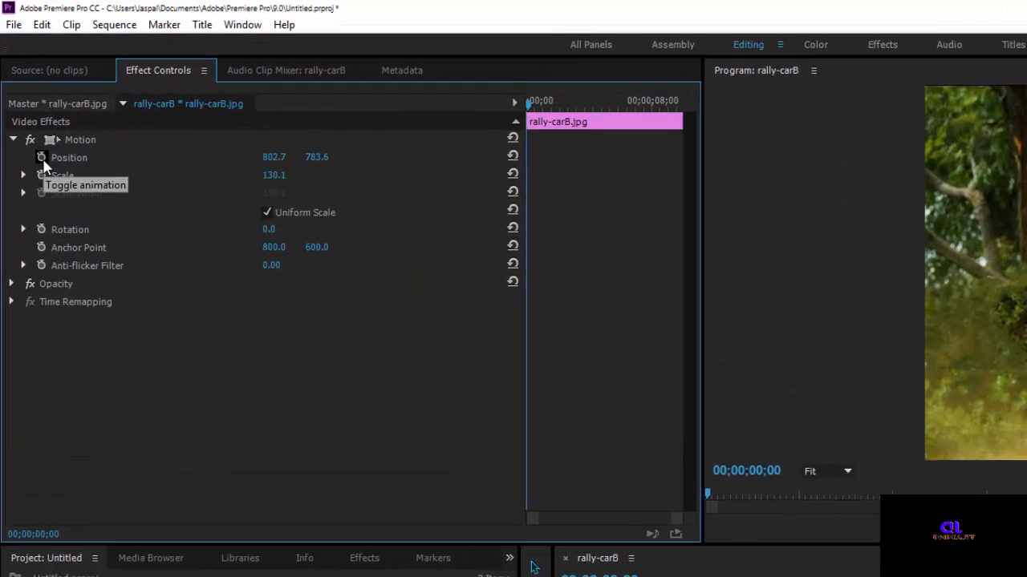
pyautogui.click(25, 98)
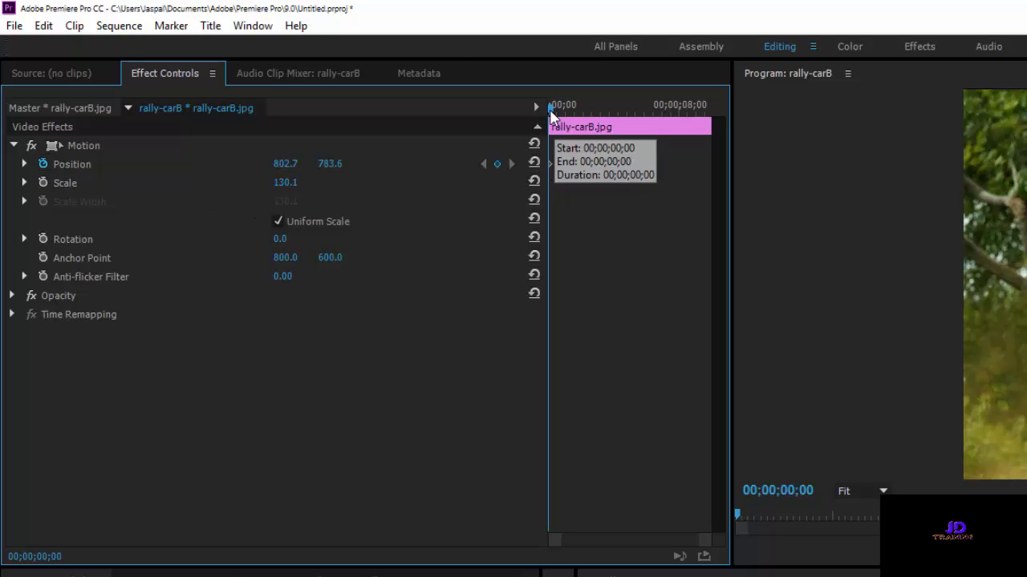
# At 00;00;09;26, move the background clip up to about position 778.1, 424.7 and play the animation from the start
pyautogui.moveTo(551, 113); pyautogui.dragTo(715, 131)
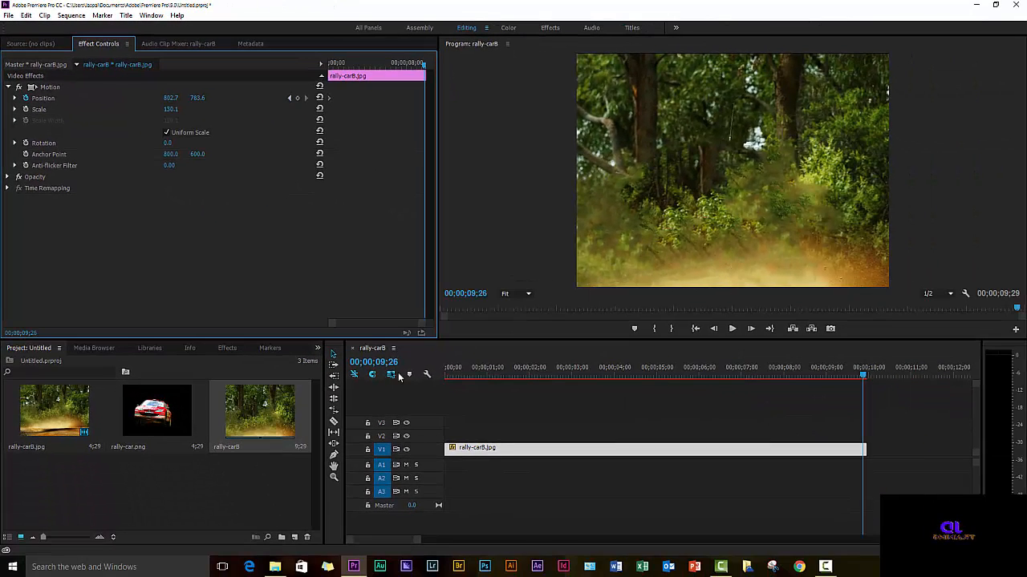
pyautogui.click(333, 354)
pyautogui.click(757, 217)
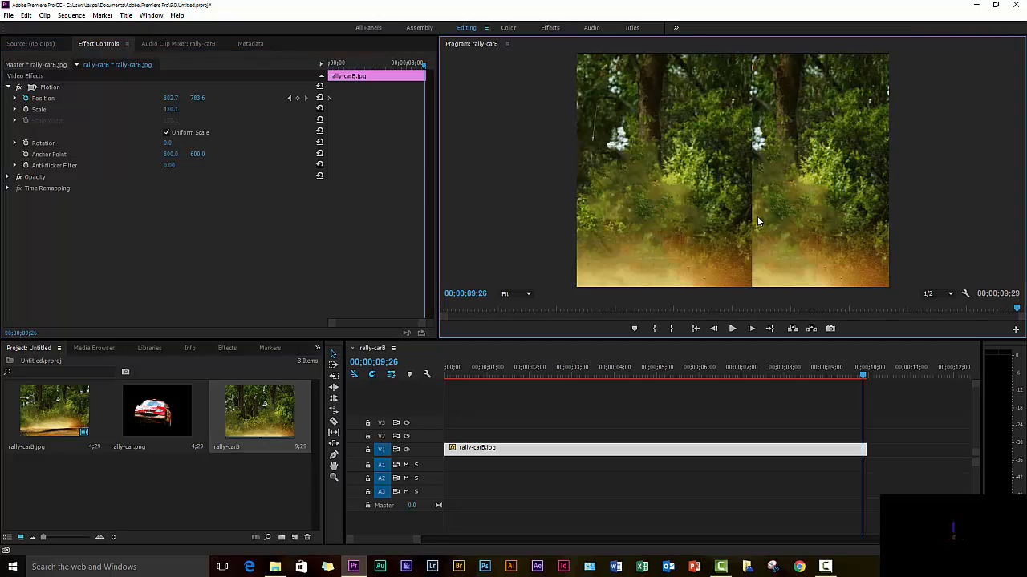
pyautogui.click(757, 218)
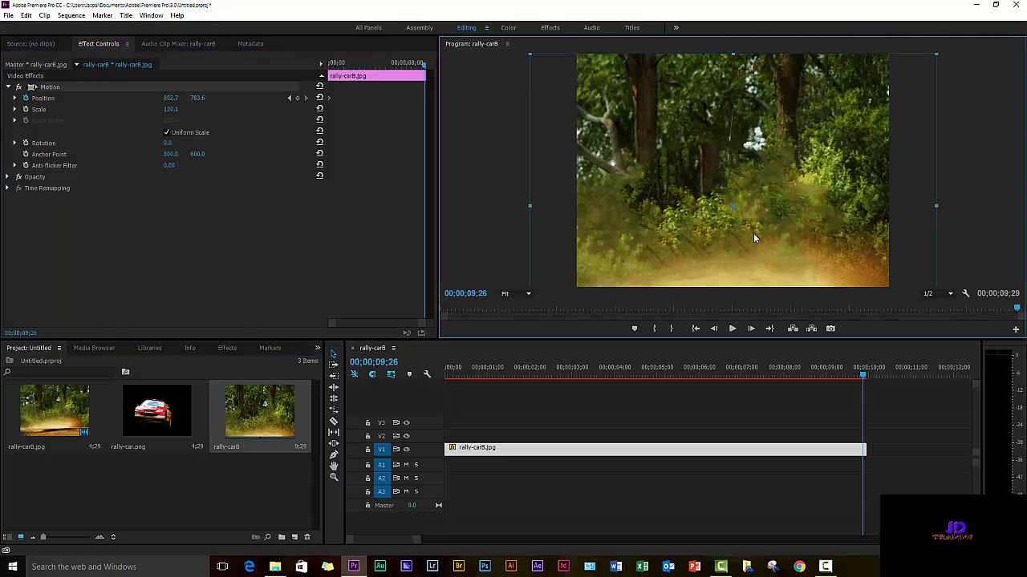
pyautogui.moveTo(753, 233); pyautogui.dragTo(748, 165)
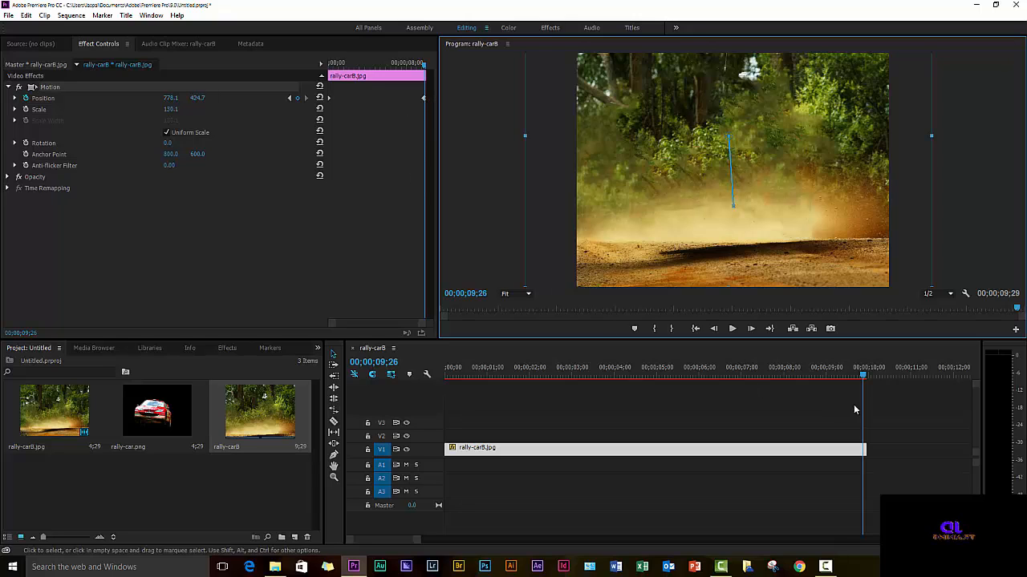
pyautogui.press('Home')
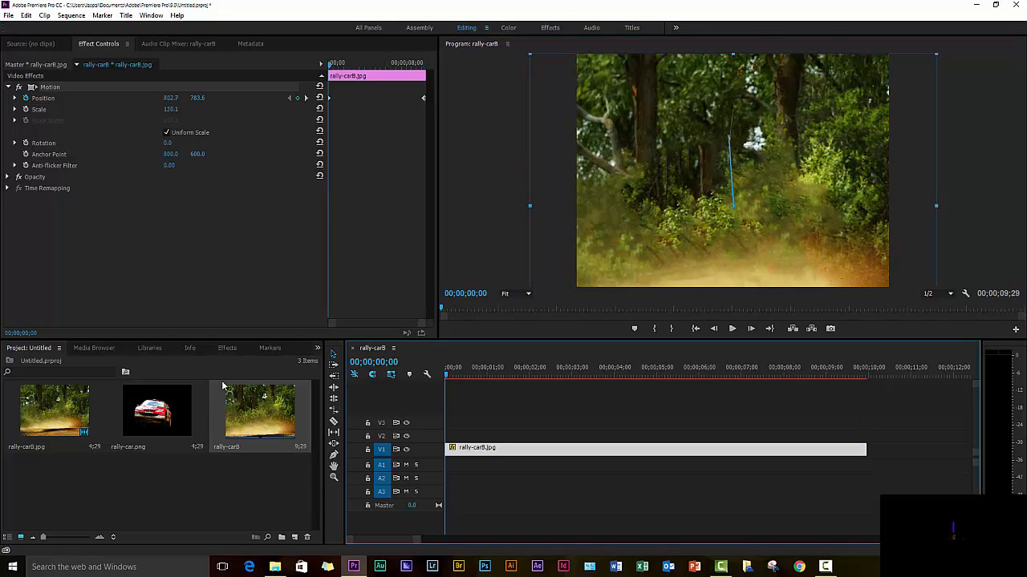
pyautogui.press('space')
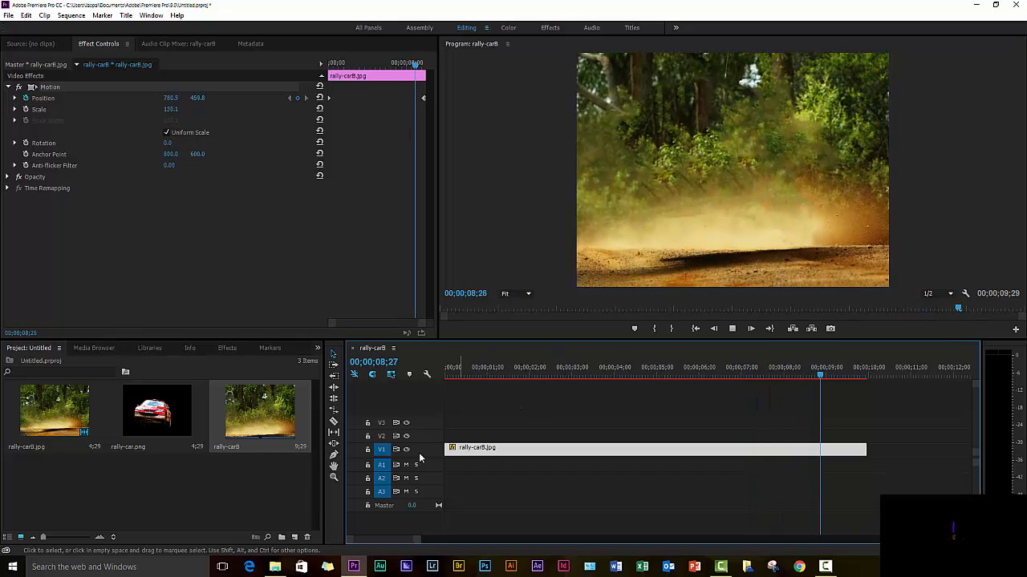
# Place rally-car.png on V2 at the sequence start and extend it to match the background clip's end
pyautogui.click(153, 418)
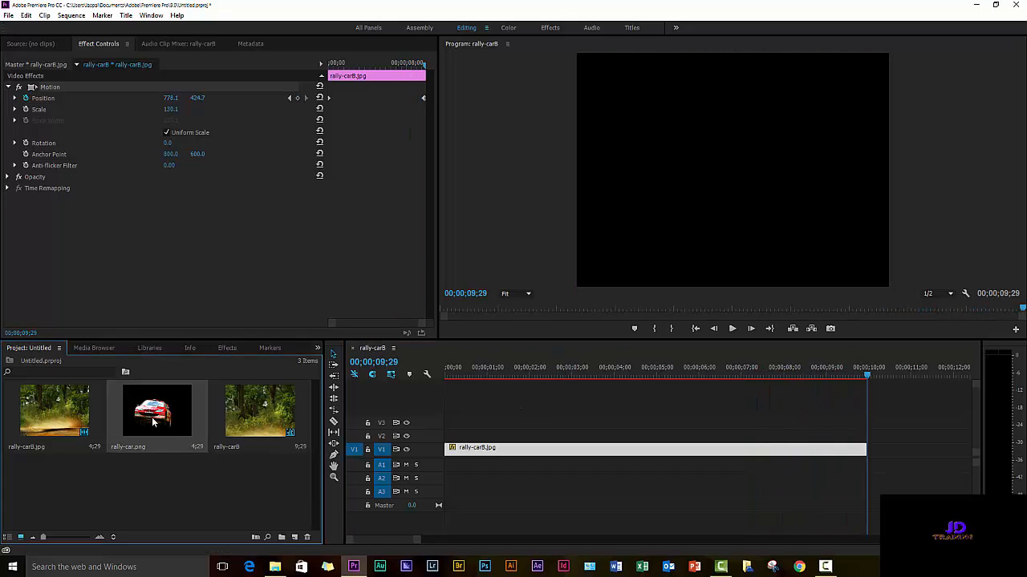
pyautogui.moveTo(155, 422); pyautogui.dragTo(452, 439)
pyautogui.moveTo(869, 377); pyautogui.dragTo(575, 370)
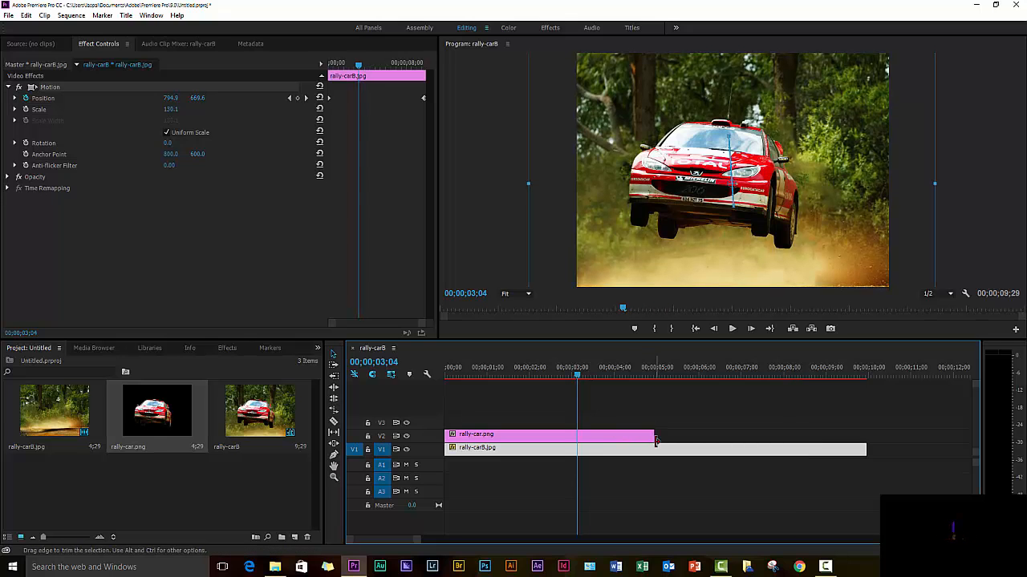
pyautogui.moveTo(652, 434); pyautogui.dragTo(865, 436)
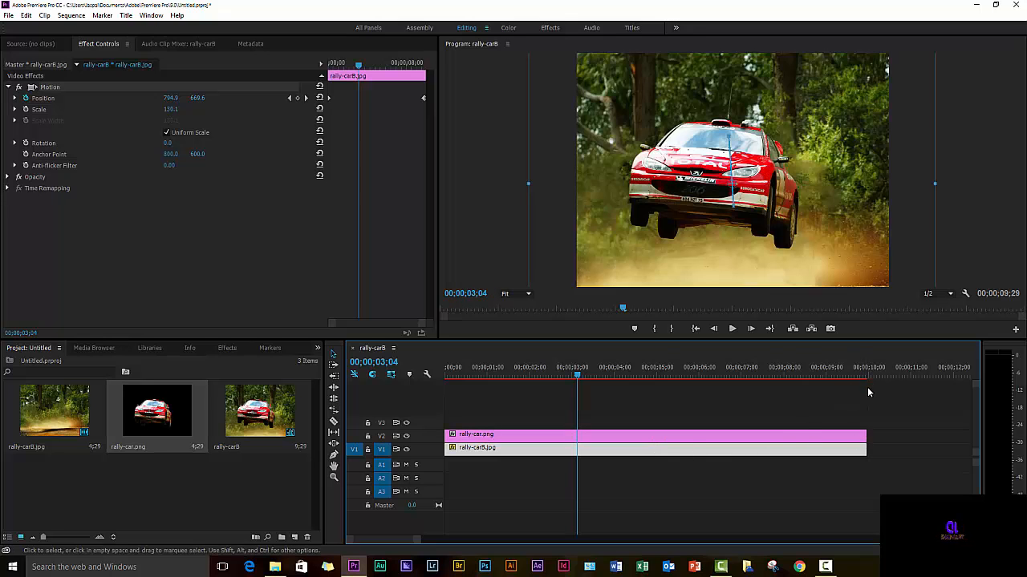
# Return to the sequence start and select the rally-car.png clip on V2
pyautogui.moveTo(577, 374); pyautogui.dragTo(438, 376)
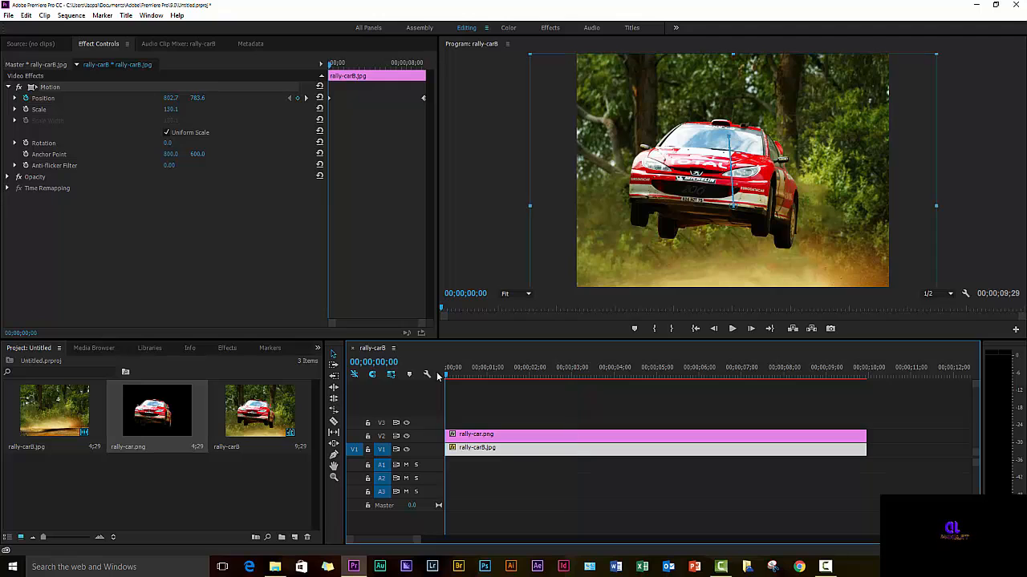
pyautogui.click(485, 448)
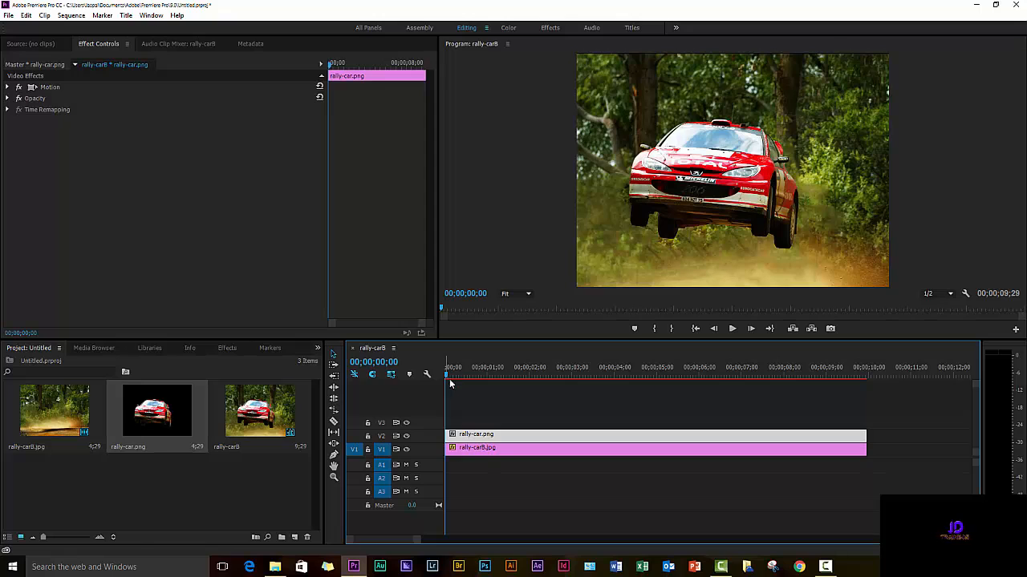
pyautogui.click(26, 15)
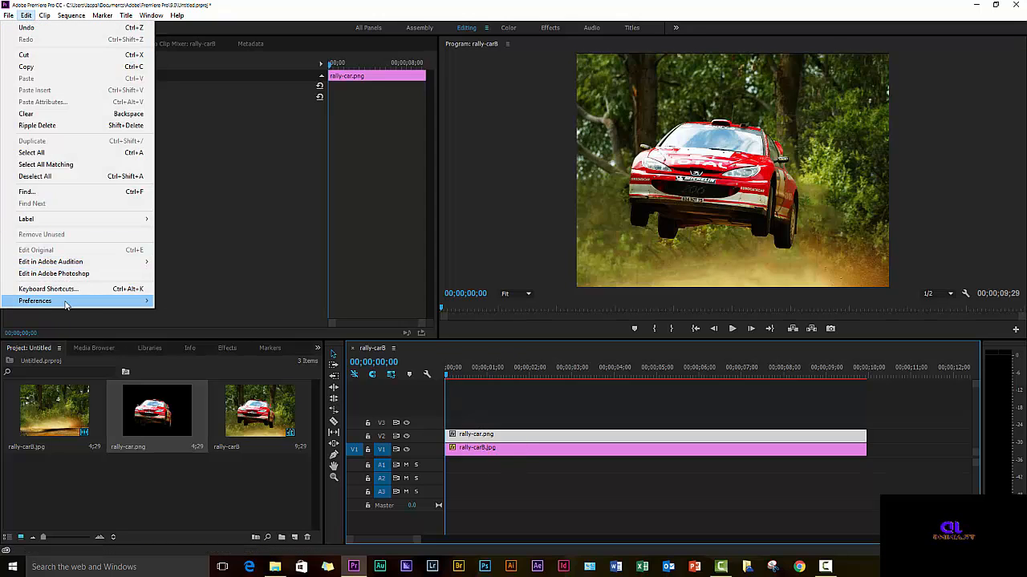
pyautogui.moveTo(66, 301)
pyautogui.click(467, 236)
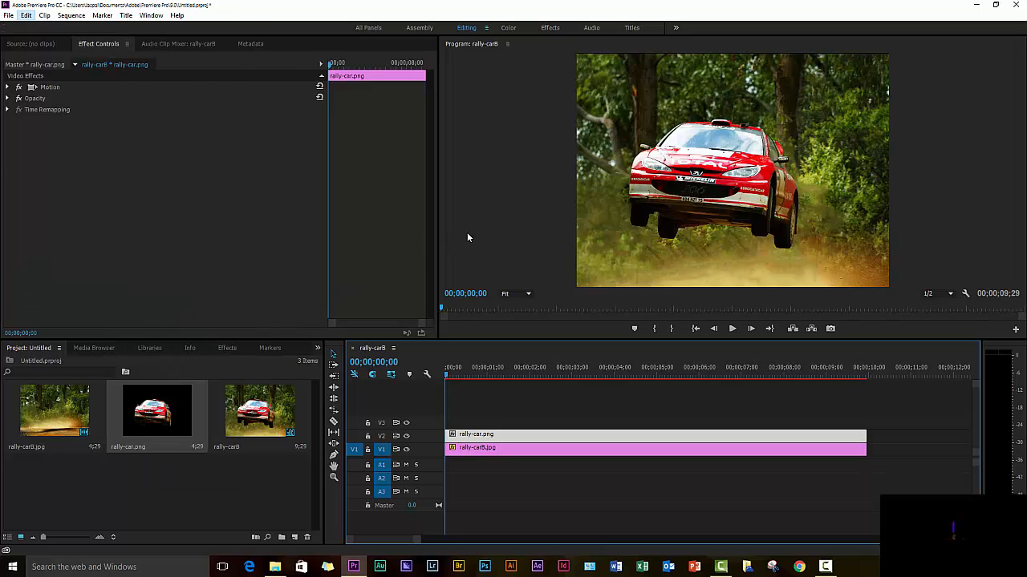
# Move the rally-car.png clip to about position 1180.8, 558.9 and turn on its Position animation at 00;00;00;00
pyautogui.click(465, 438)
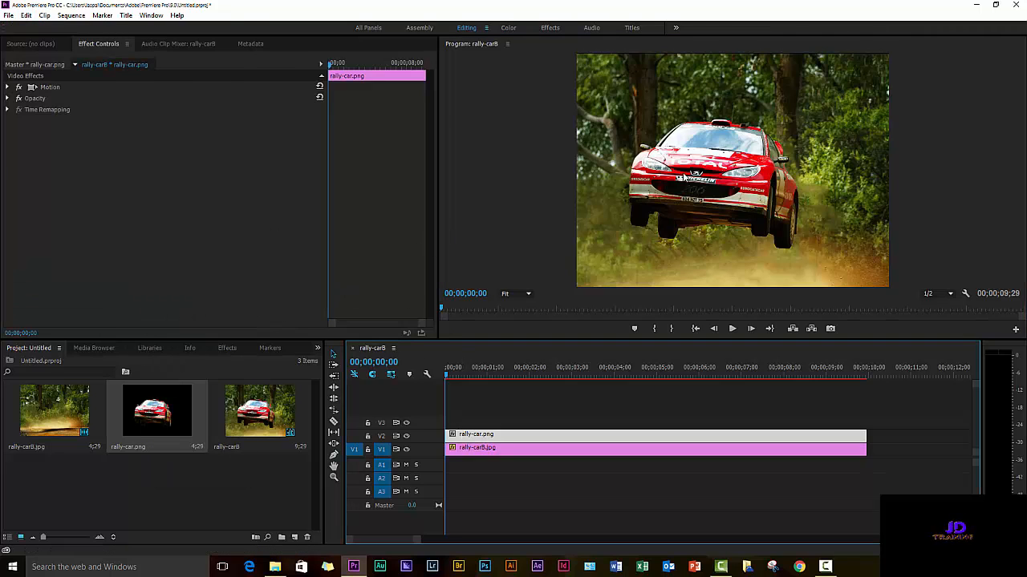
pyautogui.click(694, 176)
pyautogui.moveTo(697, 172); pyautogui.dragTo(768, 168)
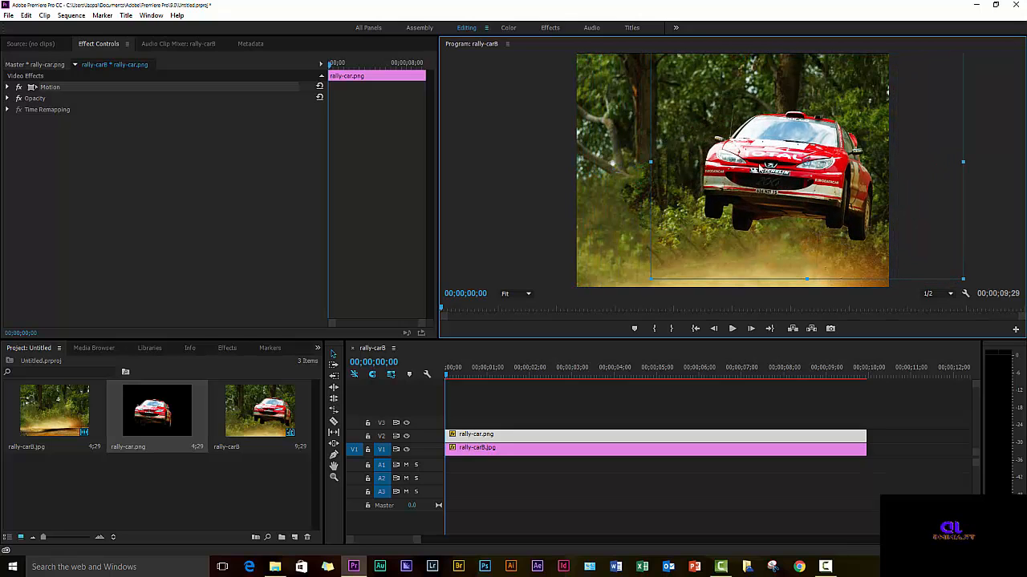
pyautogui.click(8, 88)
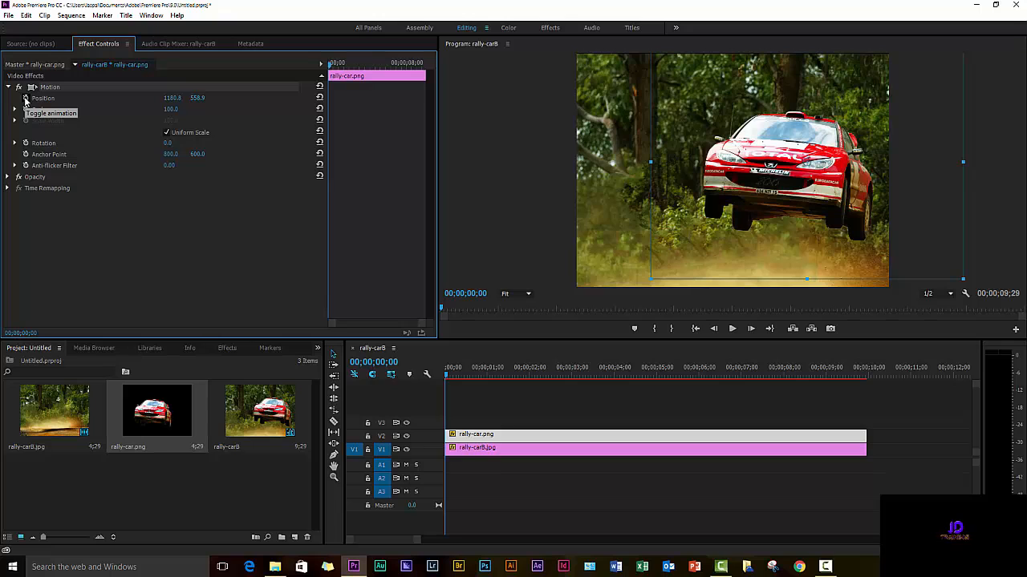
pyautogui.click(25, 97)
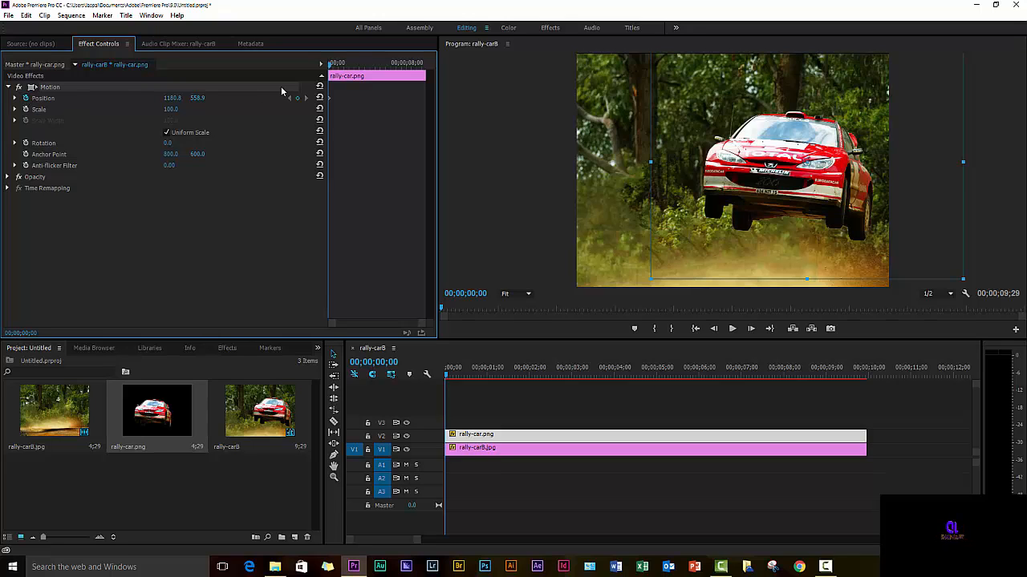
# At 00;00;09;21, move the car down and to the left to about position 652.1, 769.9
pyautogui.moveTo(328, 64); pyautogui.dragTo(426, 83)
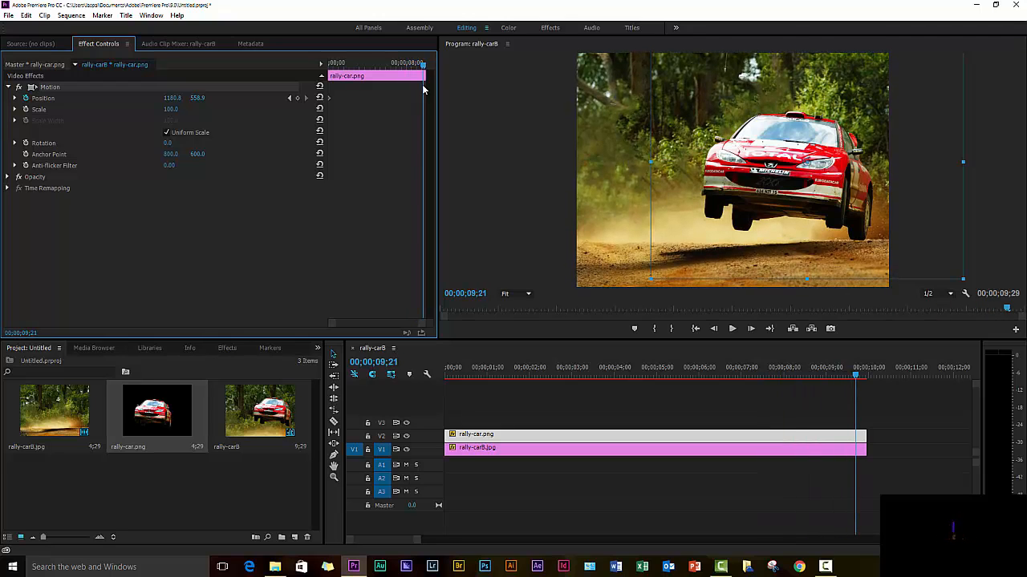
pyautogui.click(334, 354)
pyautogui.moveTo(731, 217); pyautogui.dragTo(661, 229)
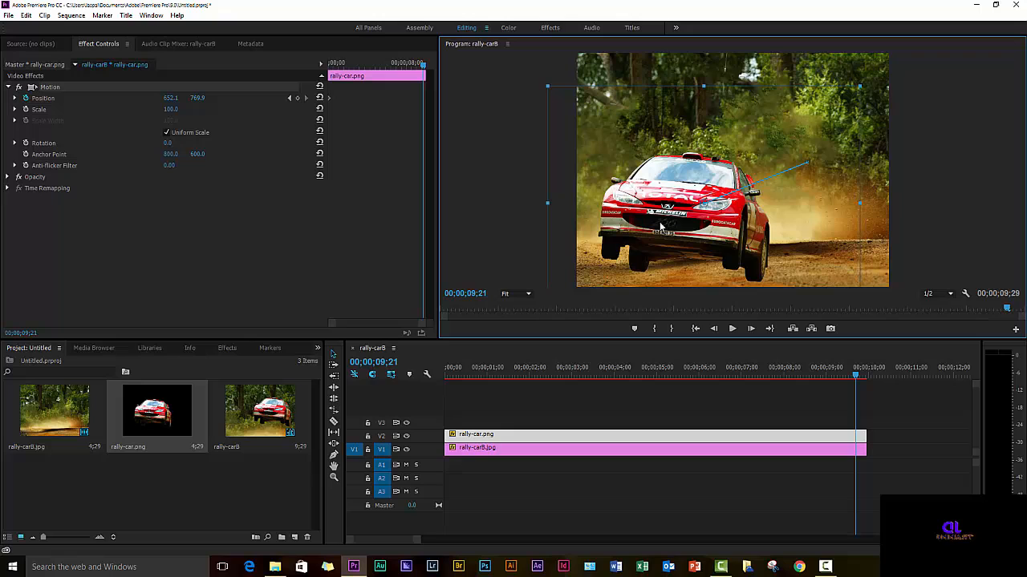
# Return to the sequence start and render the video preview of the whole sequence
pyautogui.click(855, 375)
pyautogui.press('Home')
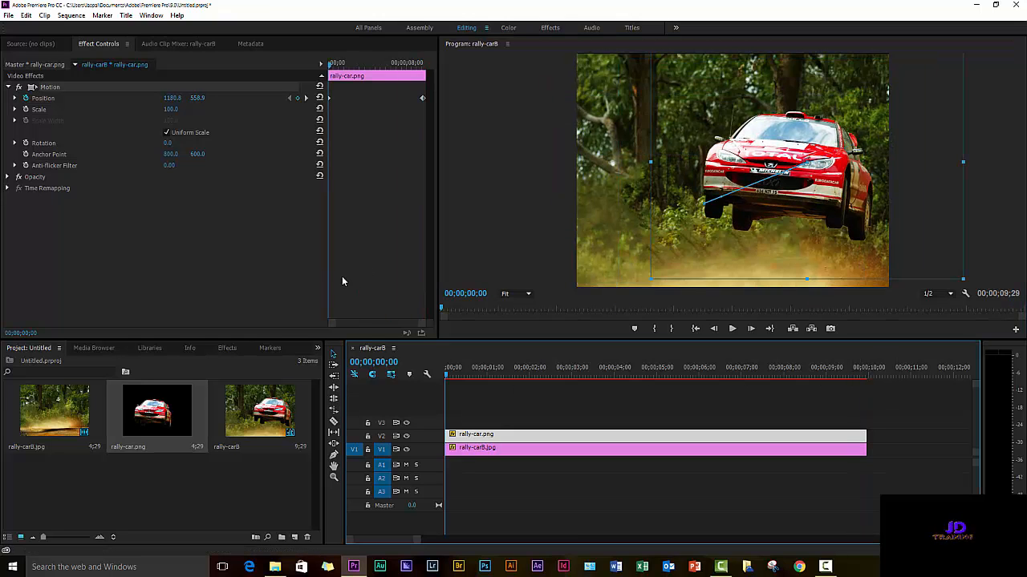
pyautogui.click(533, 245)
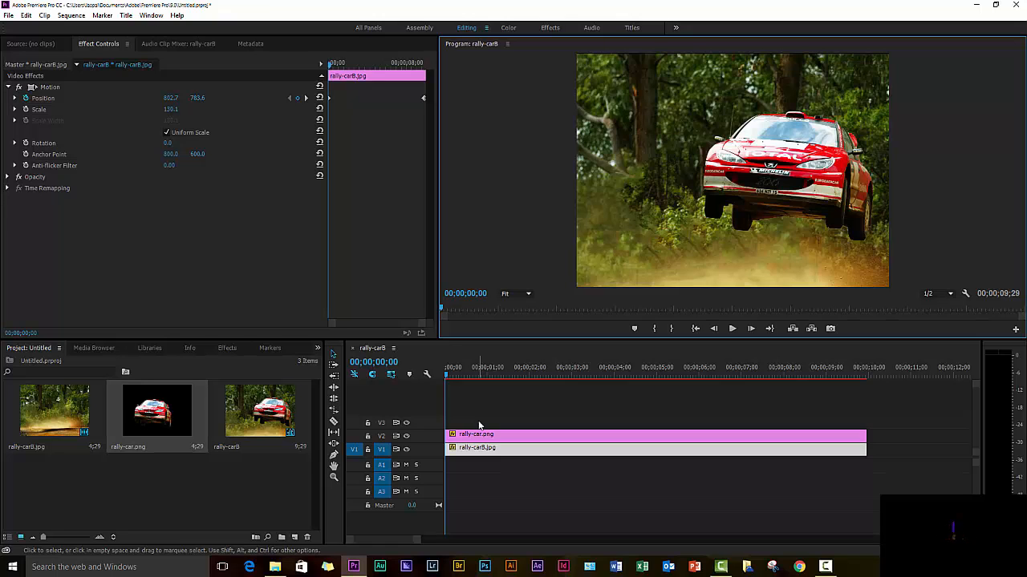
pyautogui.press('Return')
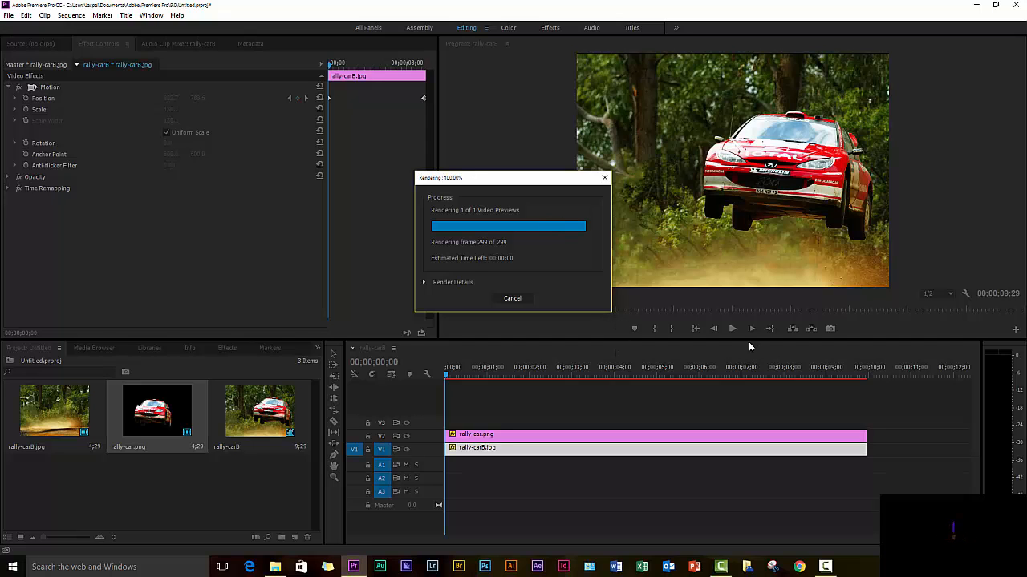
# Play the rendered animation from the start with the Program monitor maximized, and restore the workspace layout
pyautogui.click(732, 329)
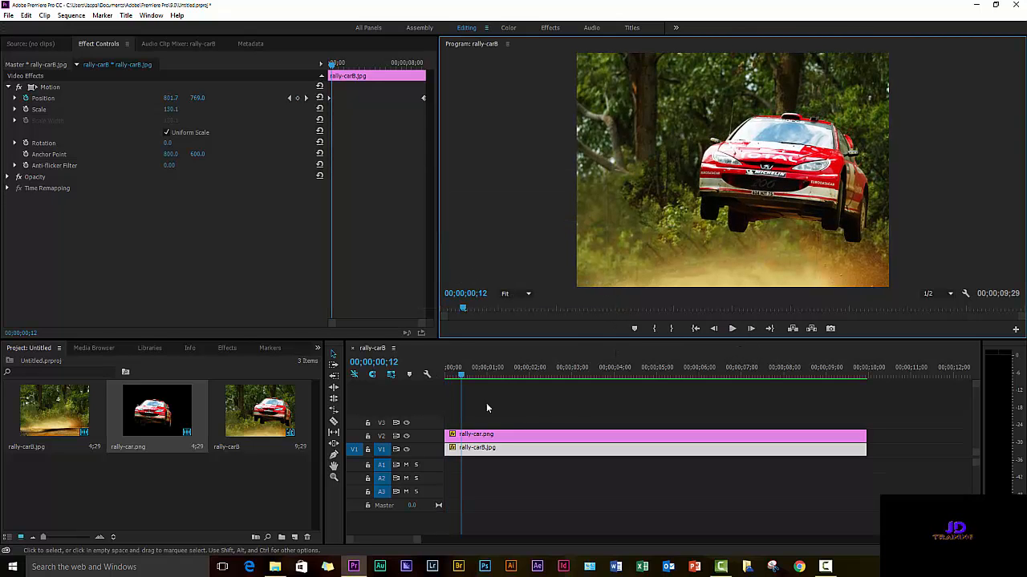
pyautogui.moveTo(465, 377); pyautogui.dragTo(442, 377)
pyautogui.click(536, 166)
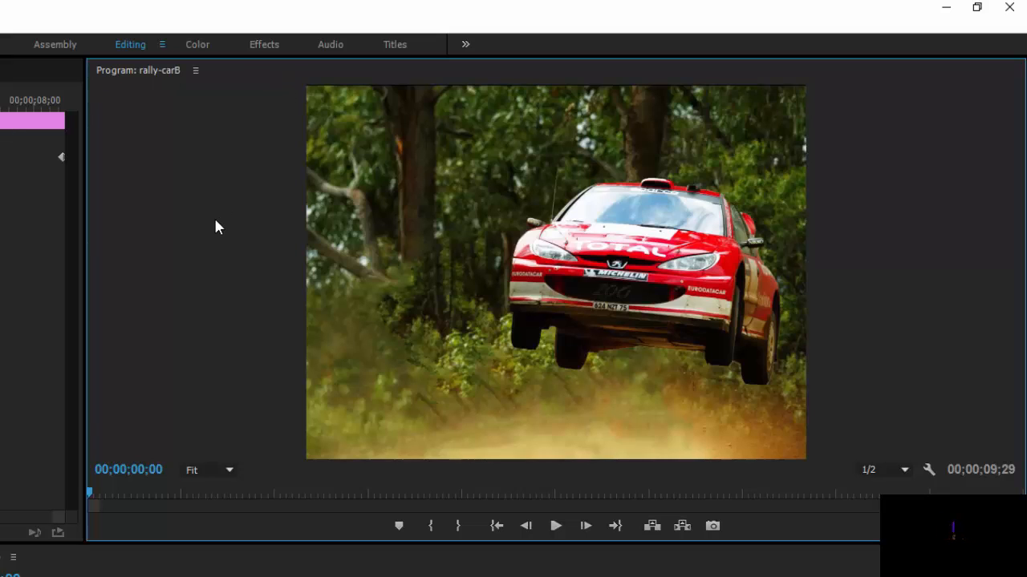
pyautogui.press('`')
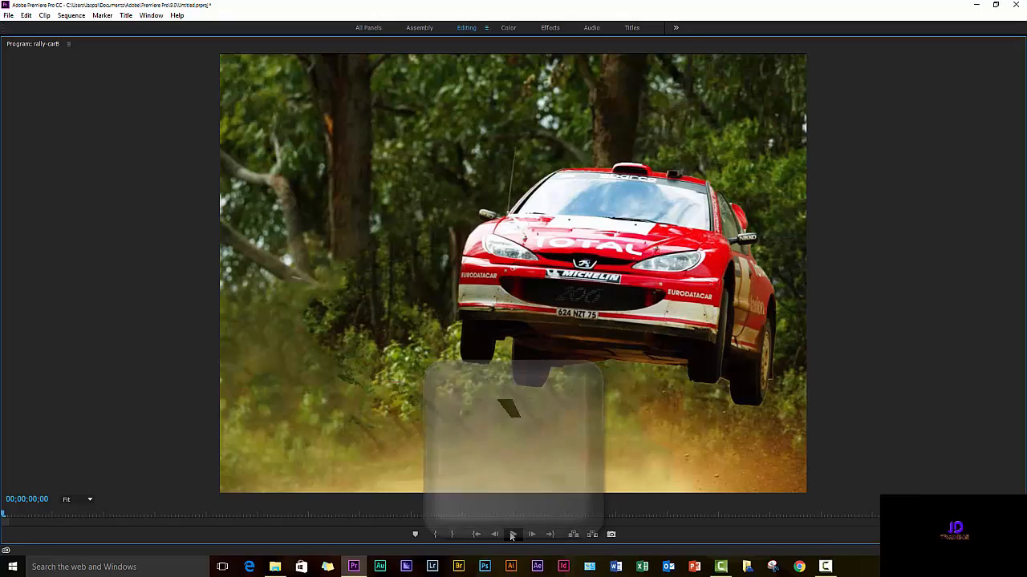
pyautogui.press('space')
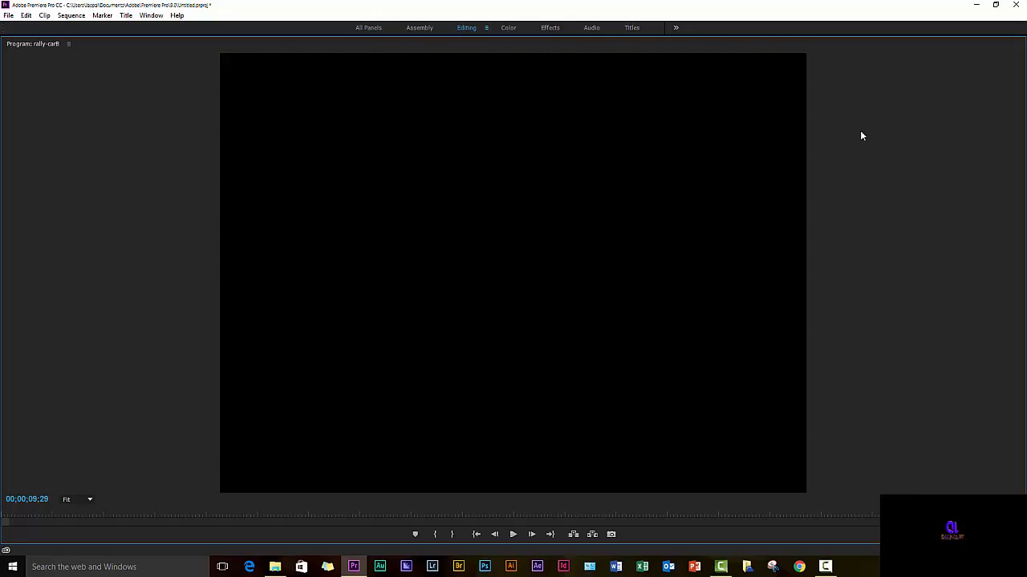
pyautogui.press('`')
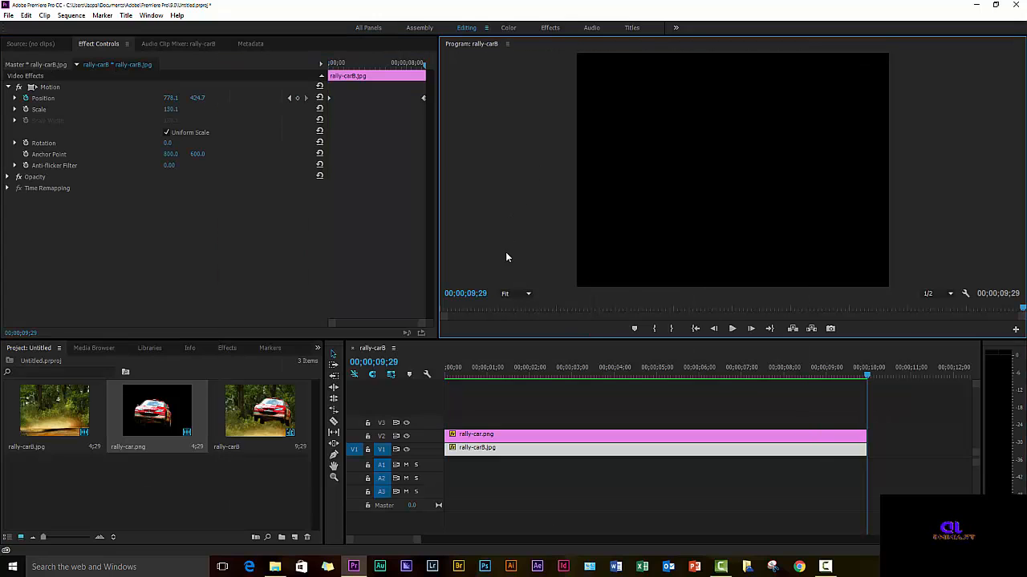